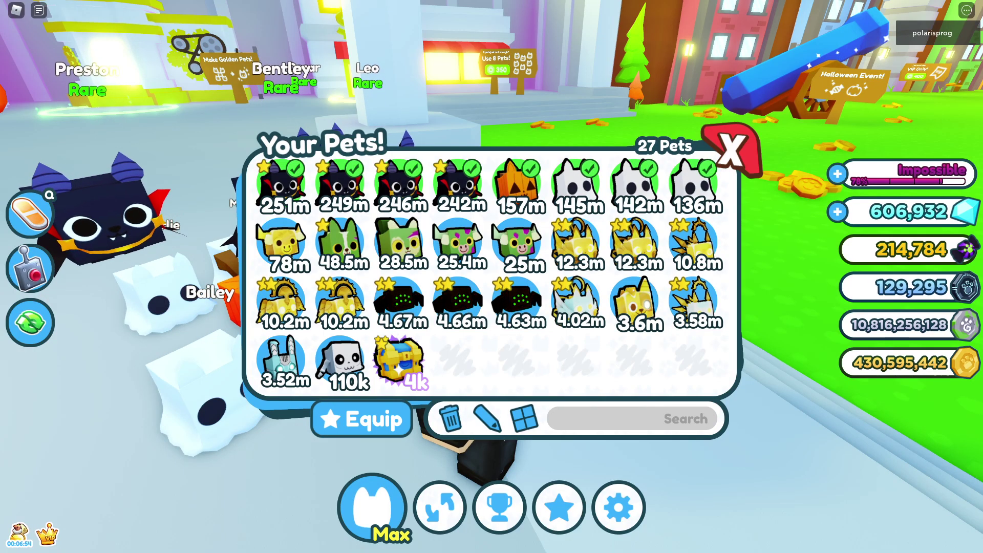
# Toggle the Pet Simulator X inventory between compact and large icons, ending on compact
pyautogui.click(525, 414)
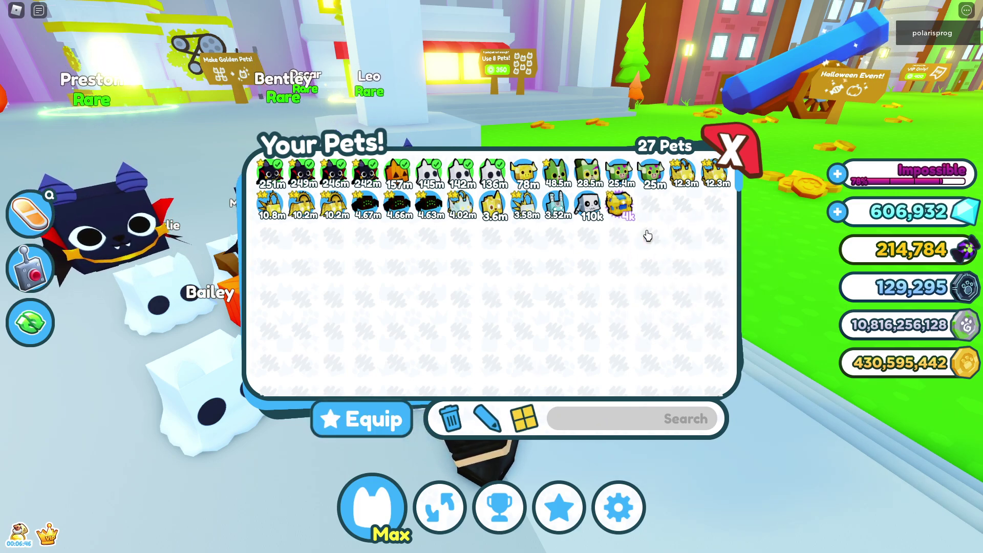
pyautogui.click(523, 420)
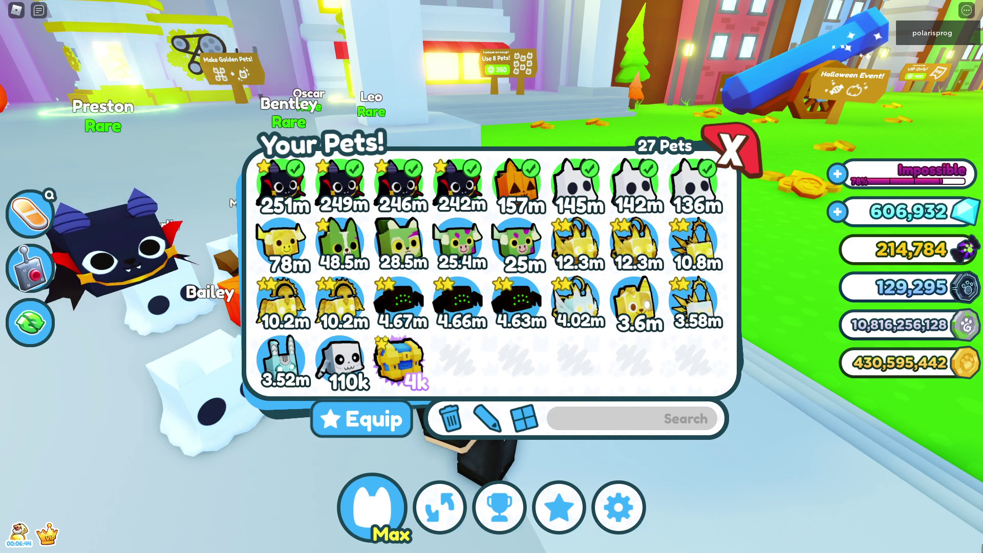
pyautogui.click(530, 425)
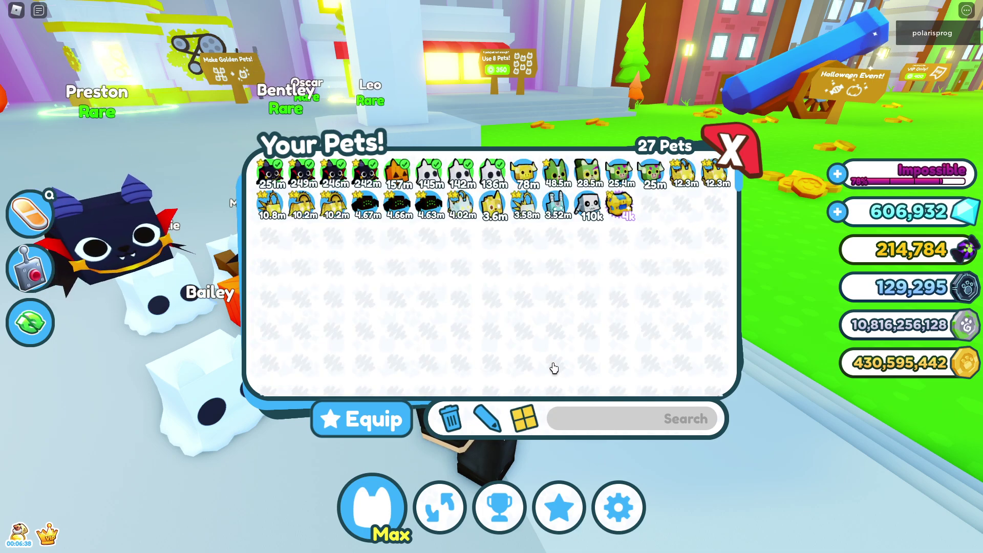
# Leave the Pet Simulator X experience from the in-game menu
pyautogui.press('Escape')
pyautogui.press('l')
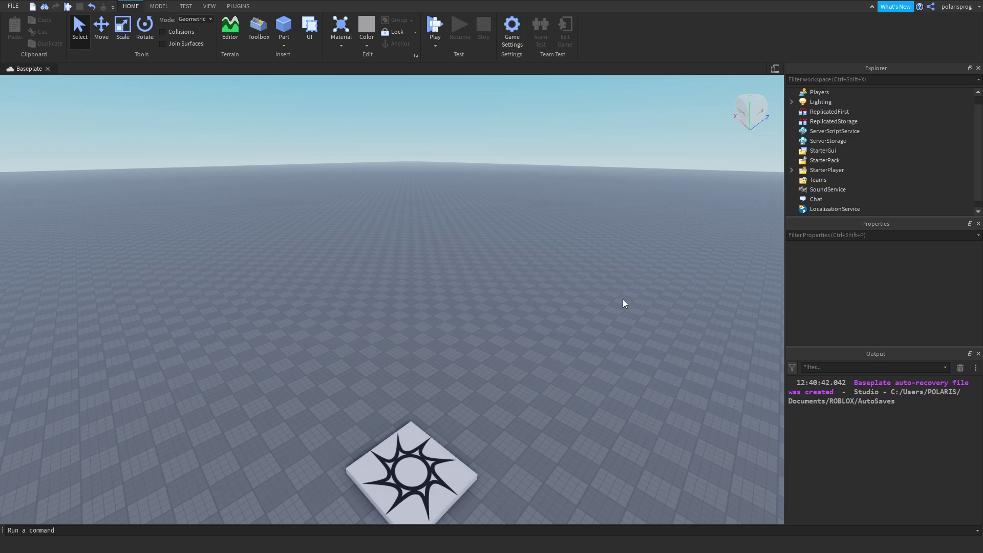
pyautogui.press('w')
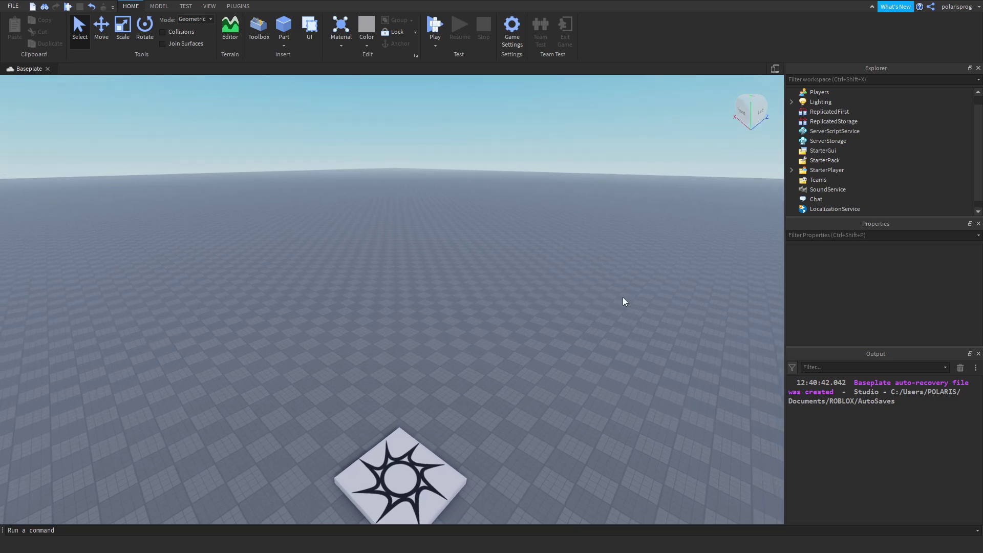
pyautogui.moveTo(622, 301); pyautogui.dragTo(623, 302, button='right')
# Switch windows back to Roblox Studio
pyautogui.press('super+Tab')
pyautogui.click(624, 302)
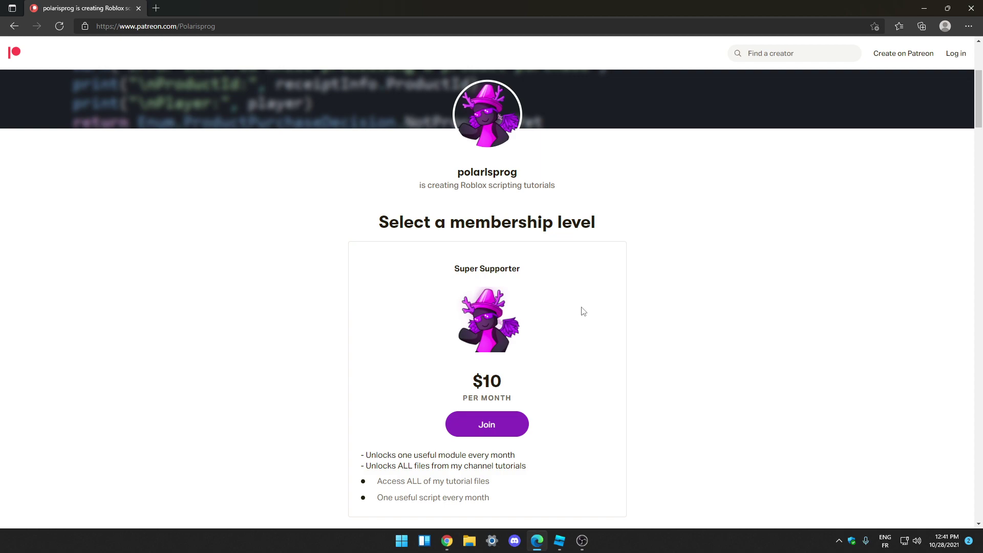
pyautogui.hotkey('alt', 'Tab')
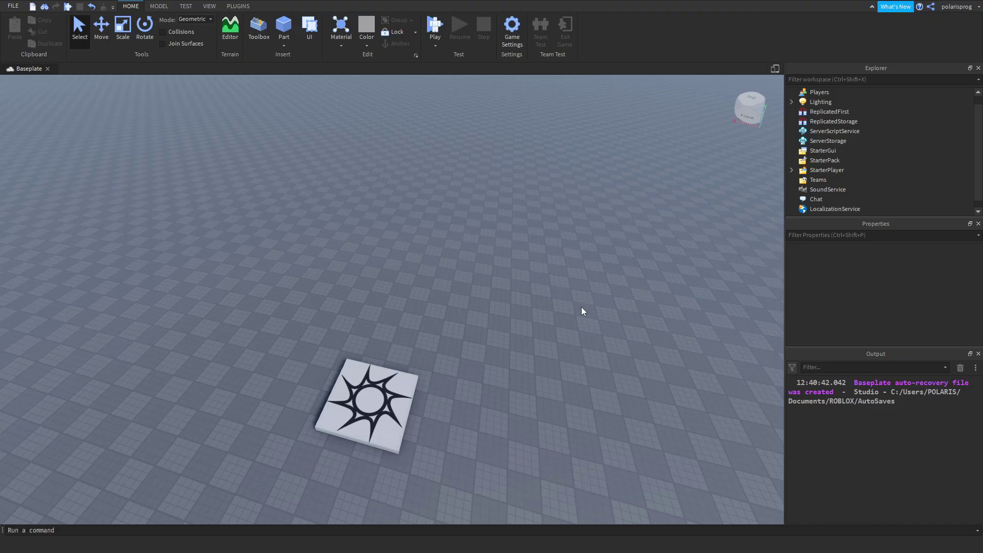
# Insert a ScreenGui under StarterGui
pyautogui.click(819, 151)
pyautogui.click(842, 150)
pyautogui.click(821, 204)
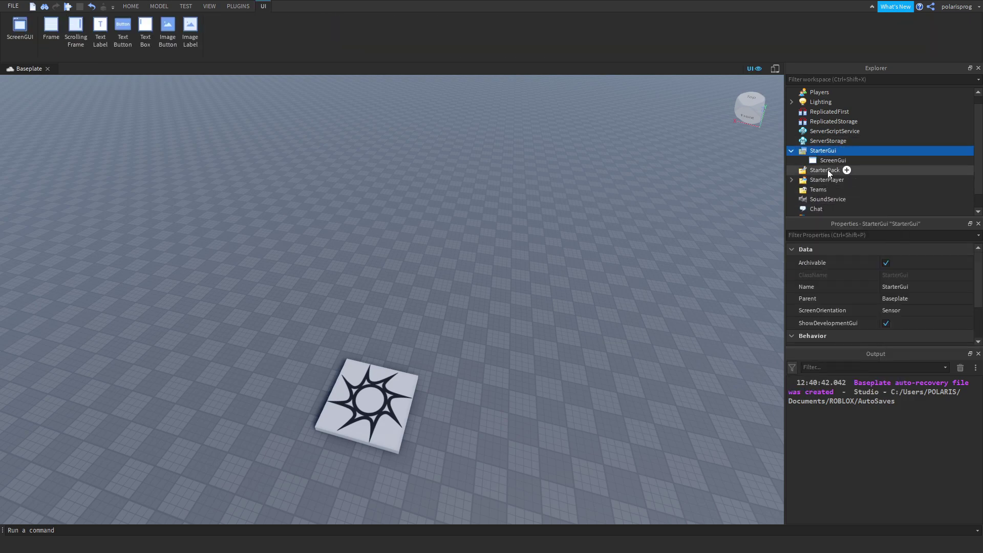
# Add a test Frame to the ScreenGui, delete it, and reopen the ScreenGui insert menu
pyautogui.click(853, 160)
pyautogui.click(836, 207)
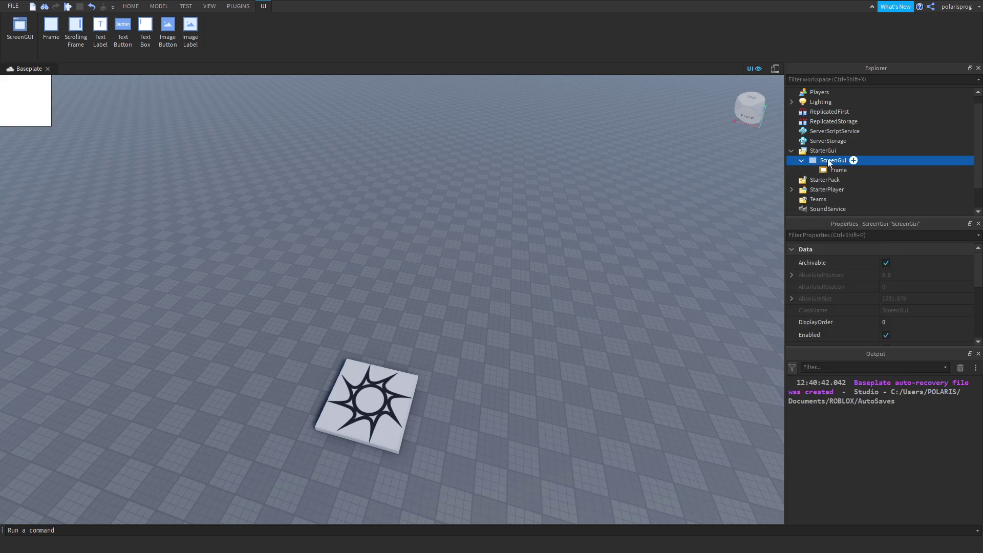
pyautogui.click(837, 170)
pyautogui.press('Delete')
pyautogui.click(853, 160)
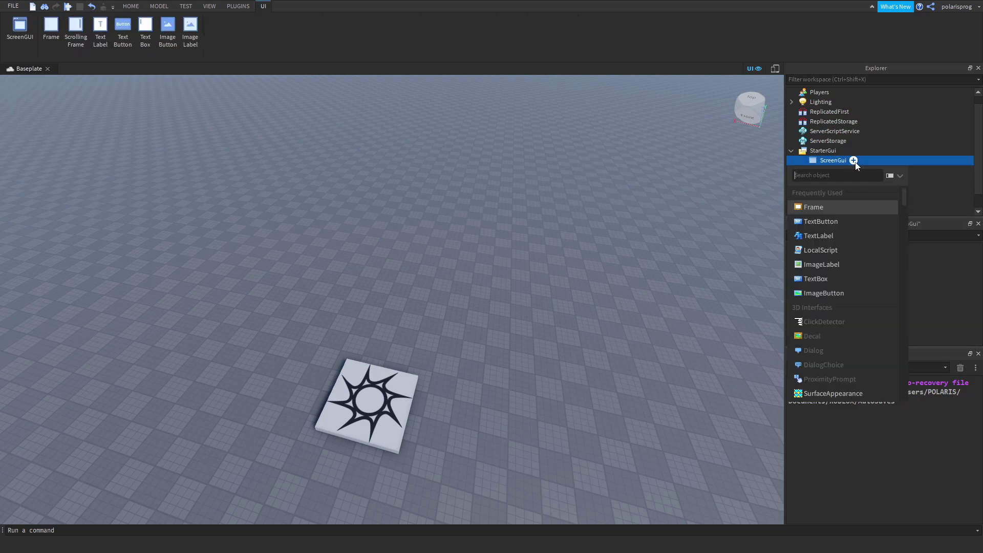
# Insert a ScrollingFrame into the ScreenGui, move it inward, and set its Size to 0,0,0,0
pyautogui.write('scr')
pyautogui.click(826, 221)
pyautogui.moveTo(49, 120); pyautogui.dragTo(228, 257)
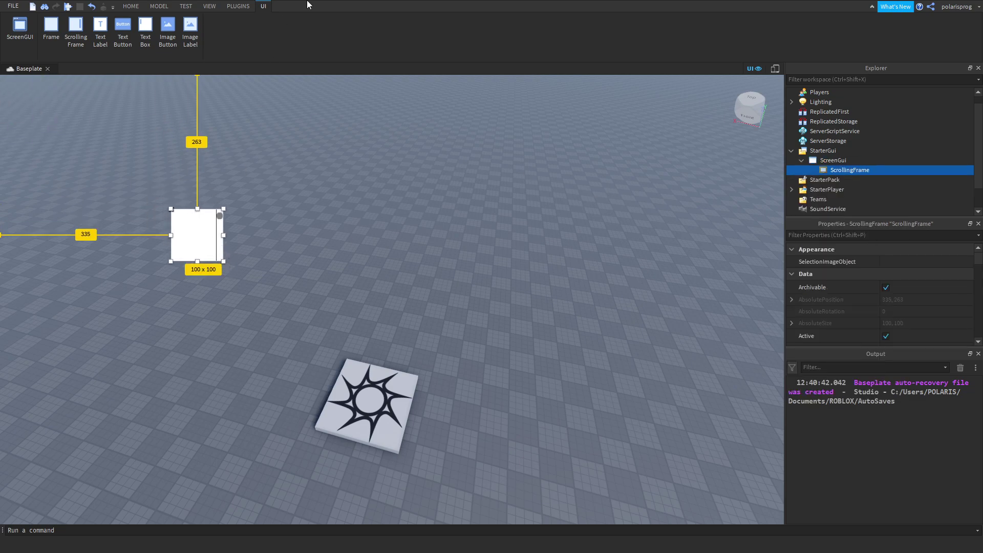
pyautogui.click(864, 234)
pyautogui.write('size')
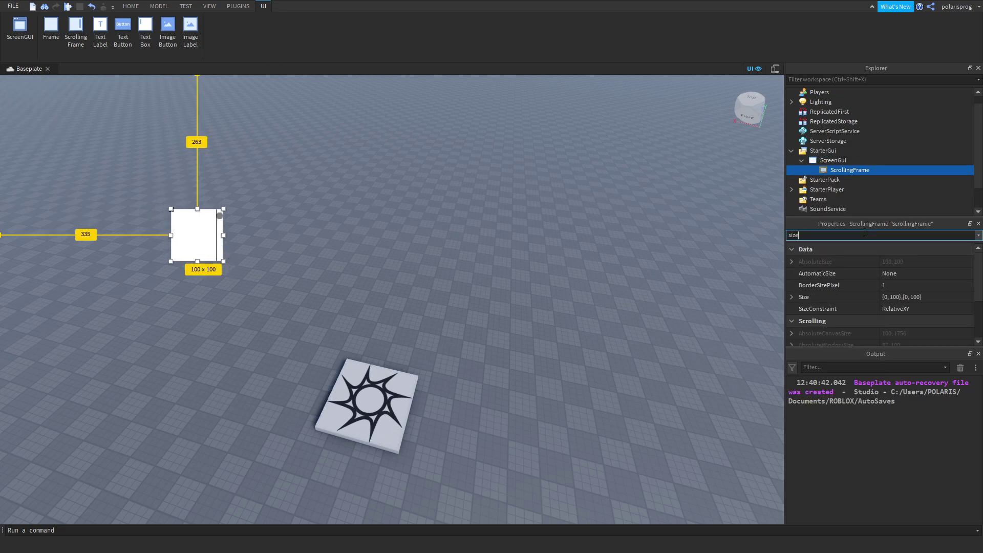
pyautogui.click(945, 297)
pyautogui.write('0,0,0')
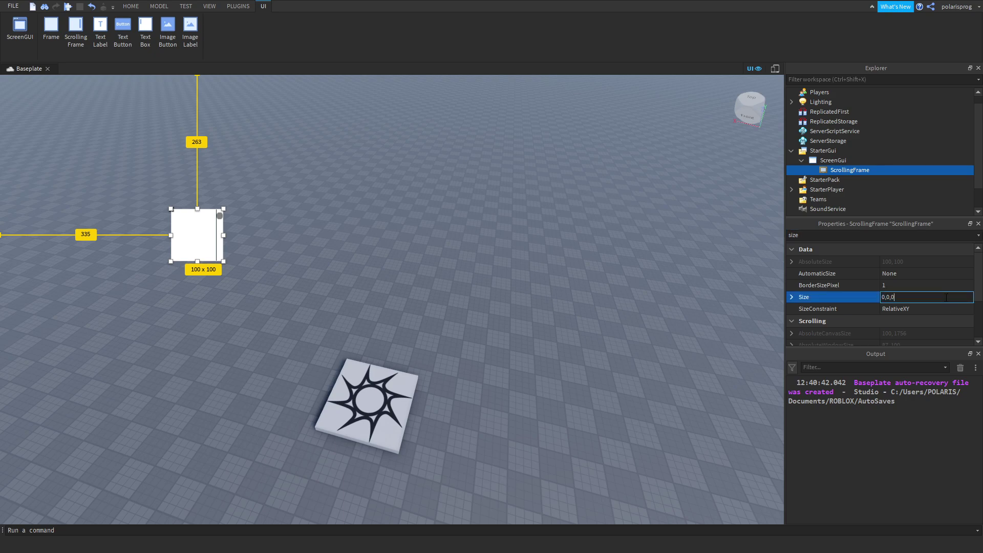
pyautogui.write(',0,')
pyautogui.press('Return')
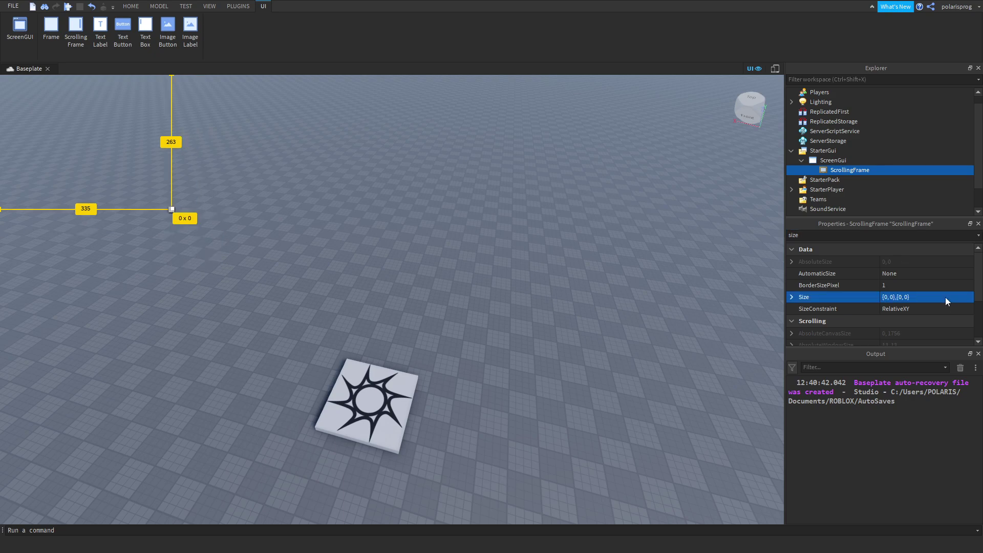
# Set the ScrollingFrame Size to 0.1 scale, then resize it to about 555 x 366 and centre it
pyautogui.click(173, 209)
pyautogui.click(842, 170)
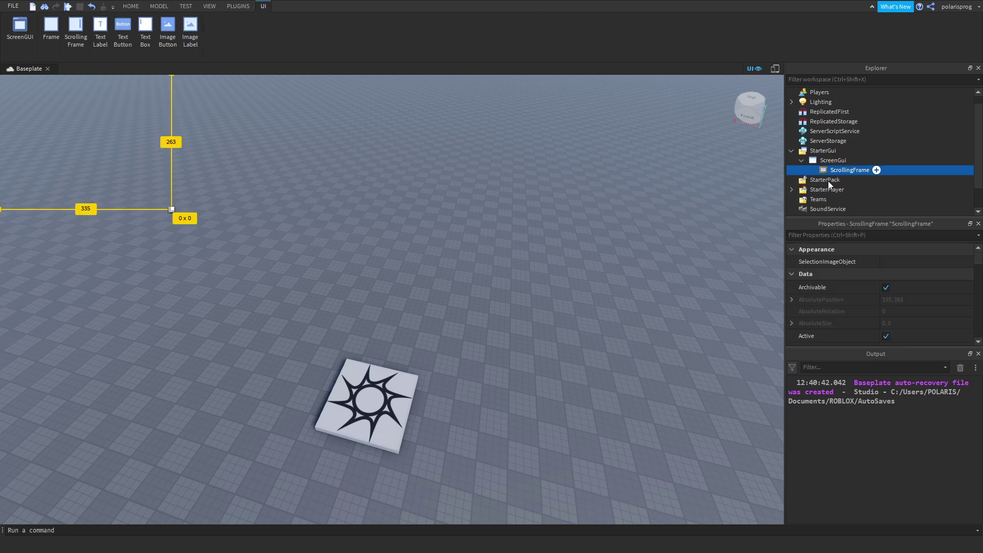
pyautogui.click(840, 237)
pyautogui.write('size')
pyautogui.click(910, 302)
pyautogui.write('0.1,0,0.1')
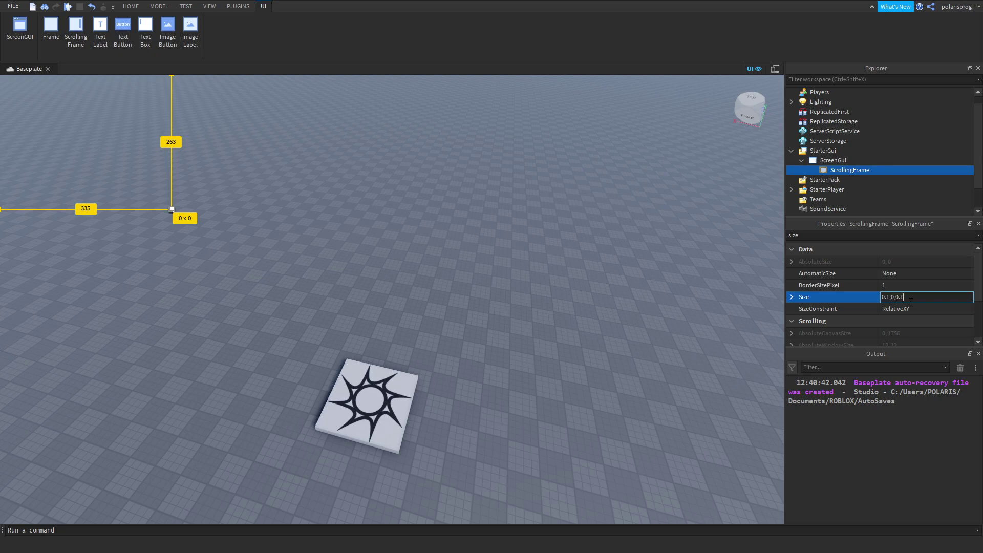
pyautogui.press('Return')
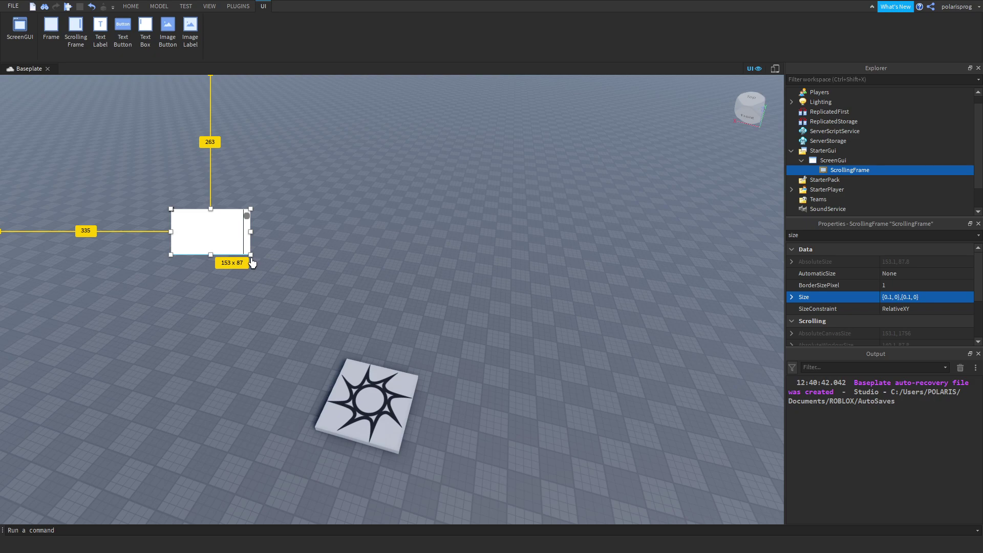
pyautogui.moveTo(250, 254); pyautogui.dragTo(454, 394)
pyautogui.moveTo(340, 329); pyautogui.dragTo(412, 320)
pyautogui.moveTo(877, 171)
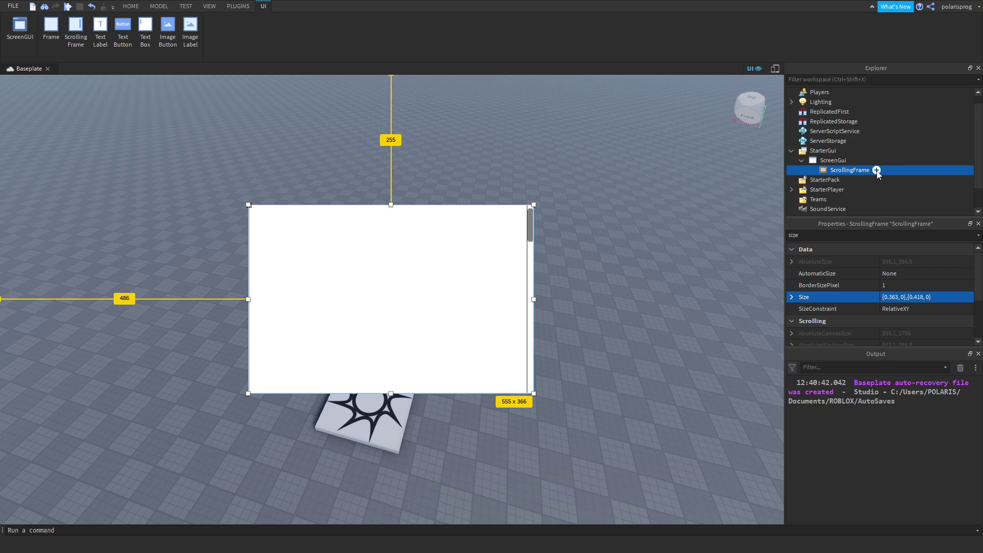
# Add a UIGridLayout to the ScrollingFrame and select the new 100 x 100 Frame beside it
pyautogui.click(876, 171)
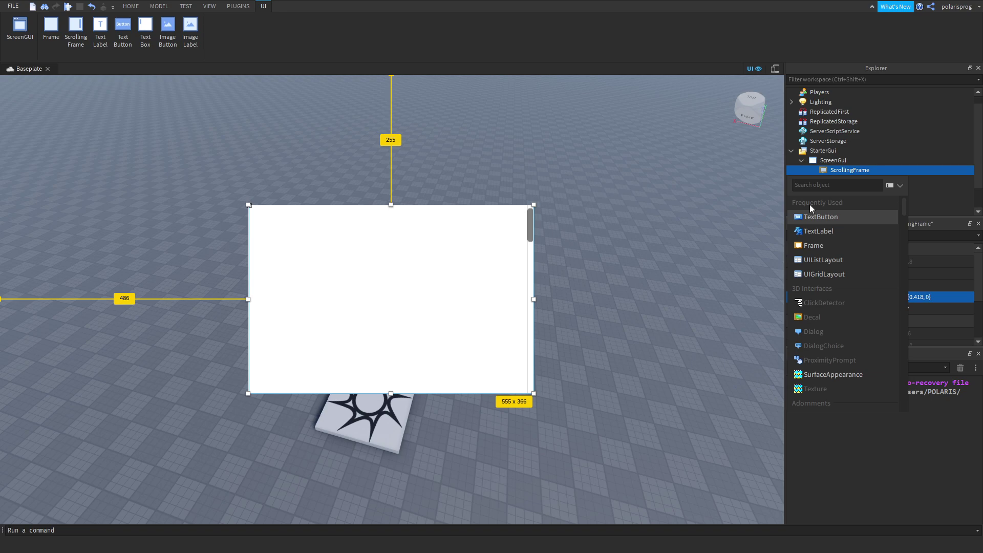
pyautogui.write('ui')
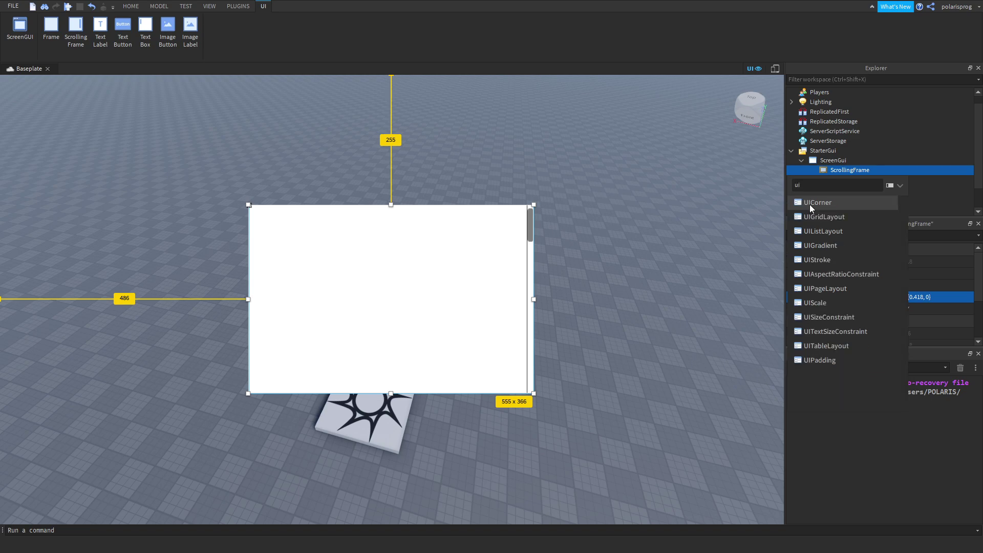
pyautogui.click(829, 226)
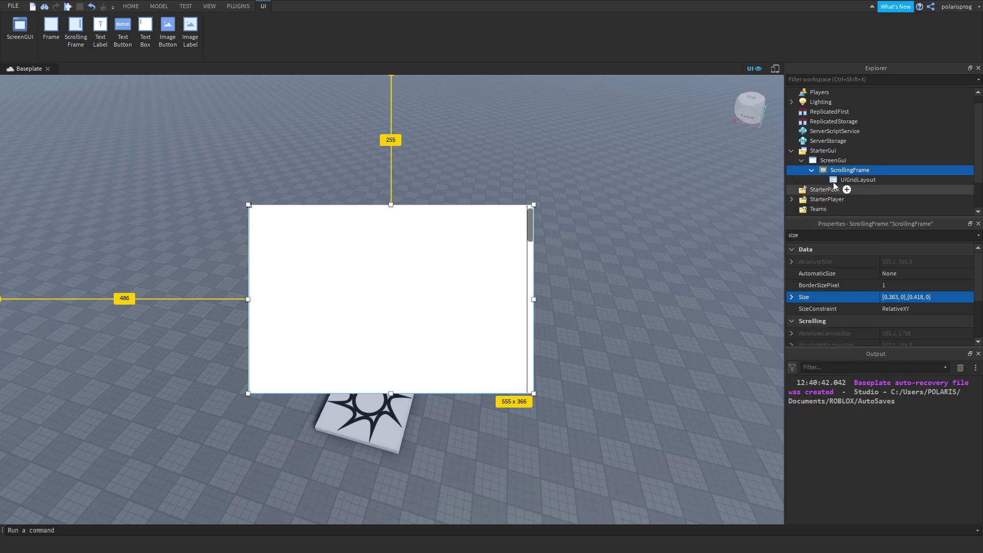
pyautogui.click(864, 170)
pyautogui.click(876, 170)
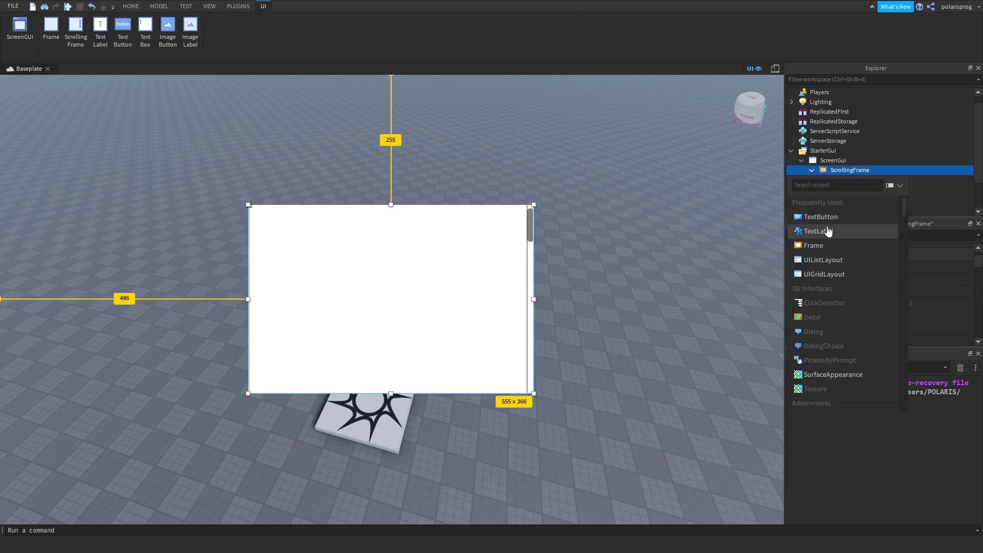
pyautogui.press('Escape')
pyautogui.click(844, 189)
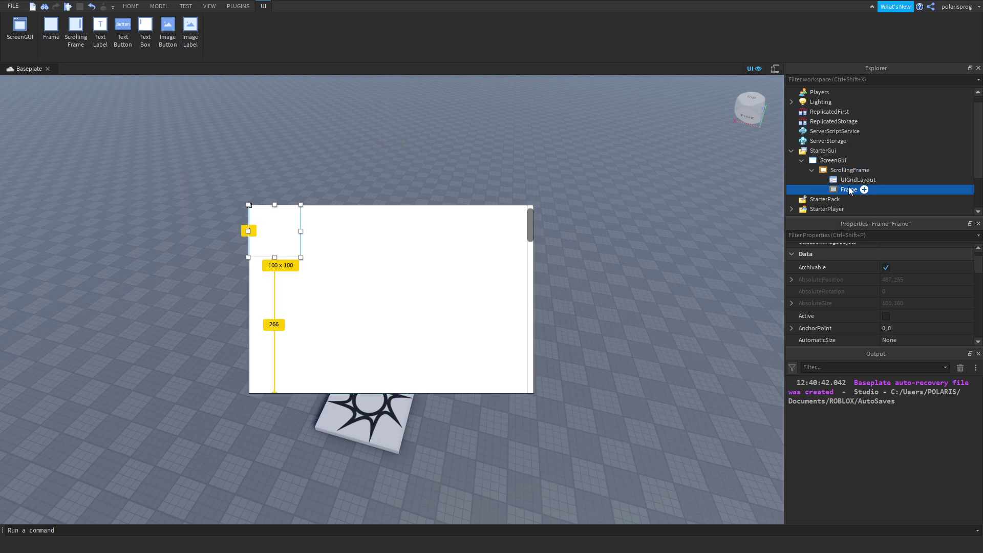
# Set the Frame's BackgroundColor3 to red (255, 64, 64)
pyautogui.scroll(-3, 879, 314)
pyautogui.click(885, 276)
pyautogui.click(548, 204)
pyautogui.moveTo(548, 203); pyautogui.dragTo(600, 214)
pyautogui.click(553, 362)
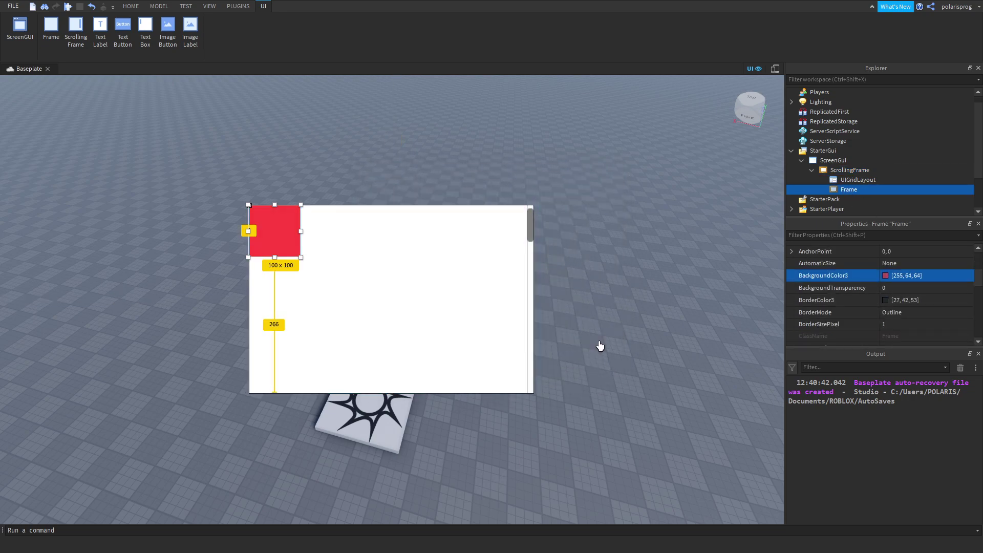
# Duplicate the red Frame with Ctrl+D into ten cells filling two rows of five
pyautogui.click(870, 180)
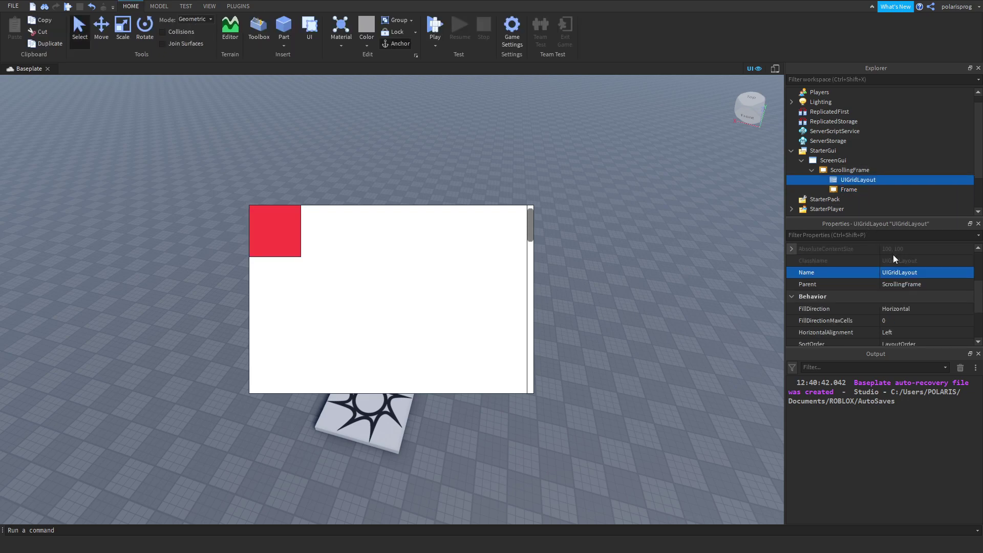
pyautogui.click(851, 190)
pyautogui.hotkey('ctrl', 'd')
pyautogui.hotkey('ctrl', 'd')
pyautogui.hotkey('ctrl', 'd')
pyautogui.hotkey('ctrl', 'd')
pyautogui.hotkey('ctrl', 'd')
pyautogui.hotkey('ctrl', 'd')
pyautogui.hotkey('ctrl', 'd')
pyautogui.hotkey('ctrl', 'd')
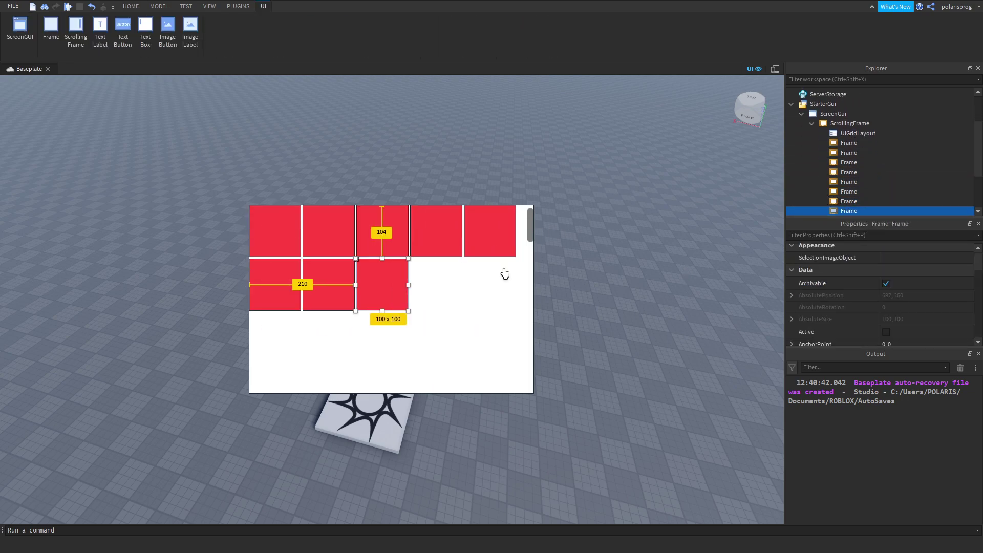
pyautogui.hotkey('ctrl', 'd')
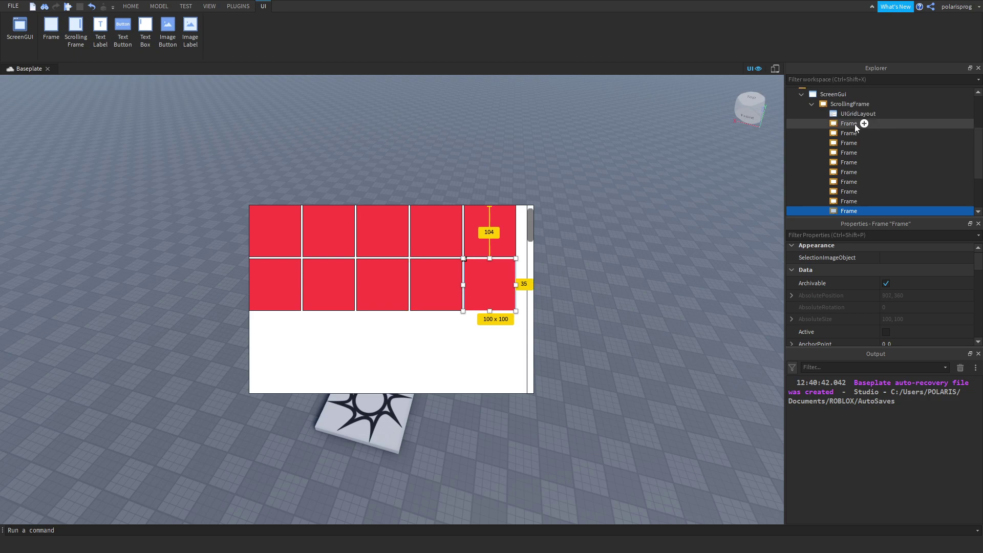
pyautogui.click(847, 115)
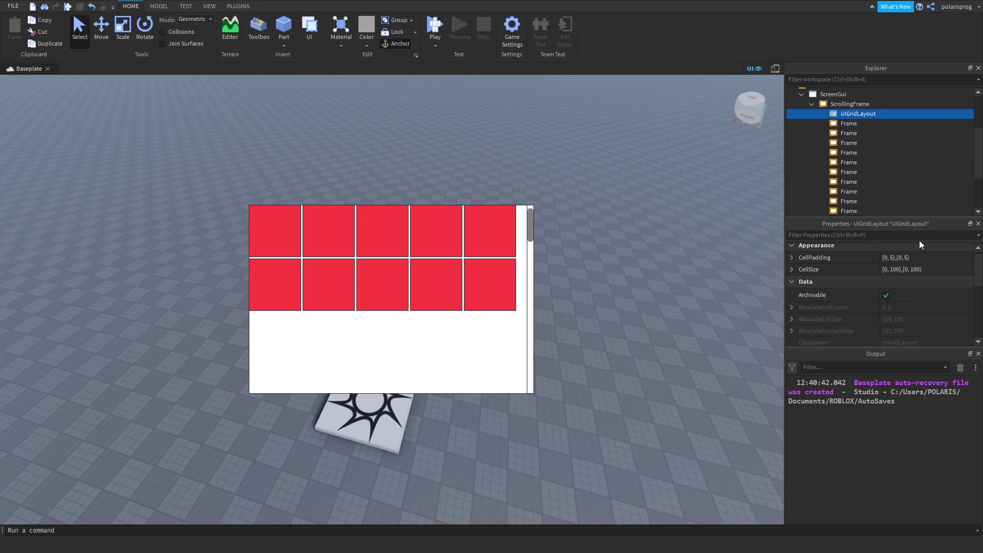
# Expand the UIGridLayout CellSize and set both X and Y offsets to 0
pyautogui.click(795, 270)
pyautogui.click(801, 281)
pyautogui.click(802, 316)
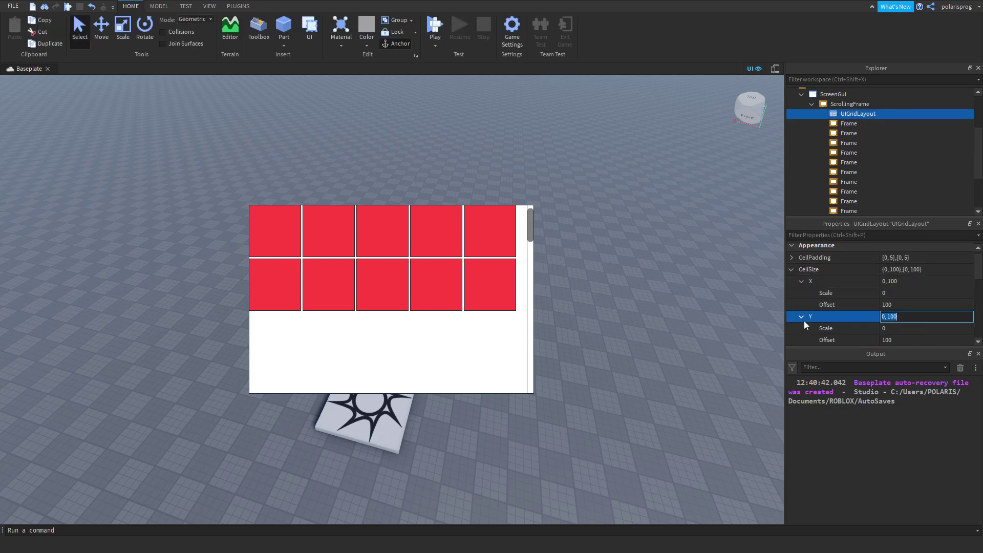
pyautogui.click(905, 304)
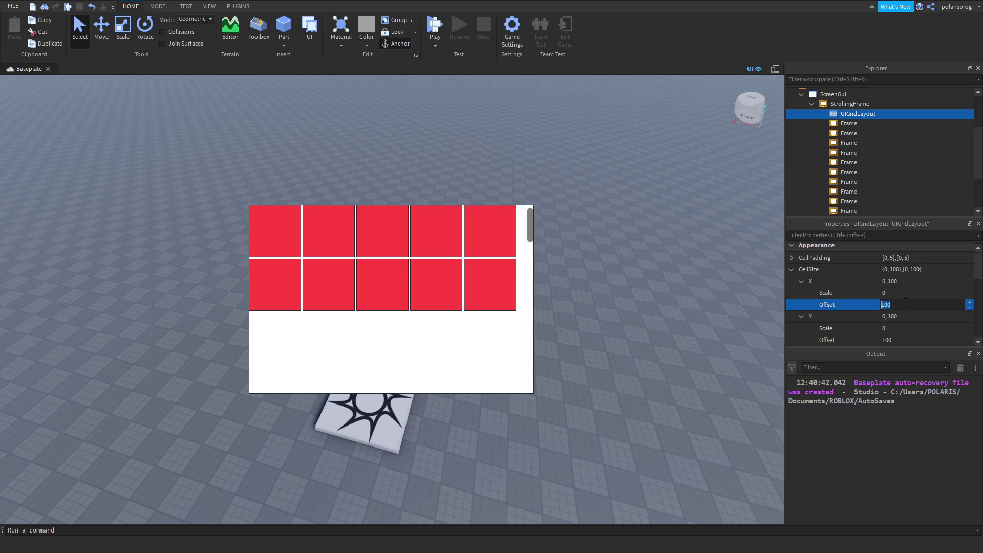
pyautogui.write('0')
pyautogui.press('Return')
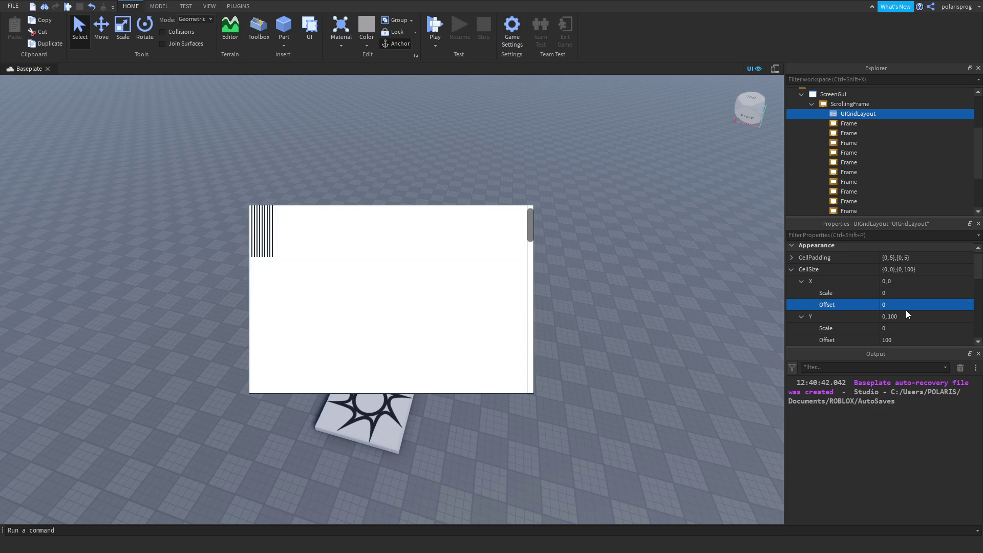
pyautogui.click(917, 340)
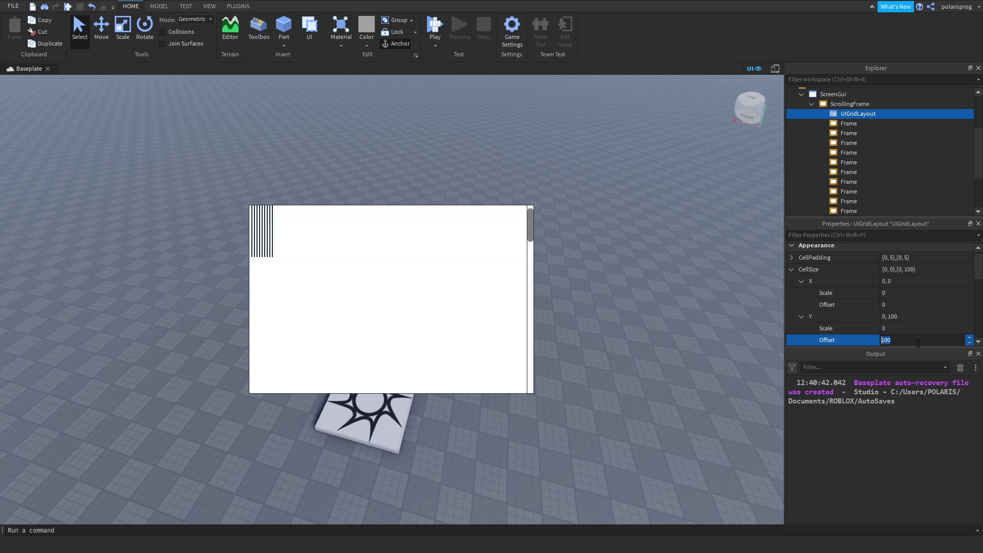
pyautogui.click(916, 293)
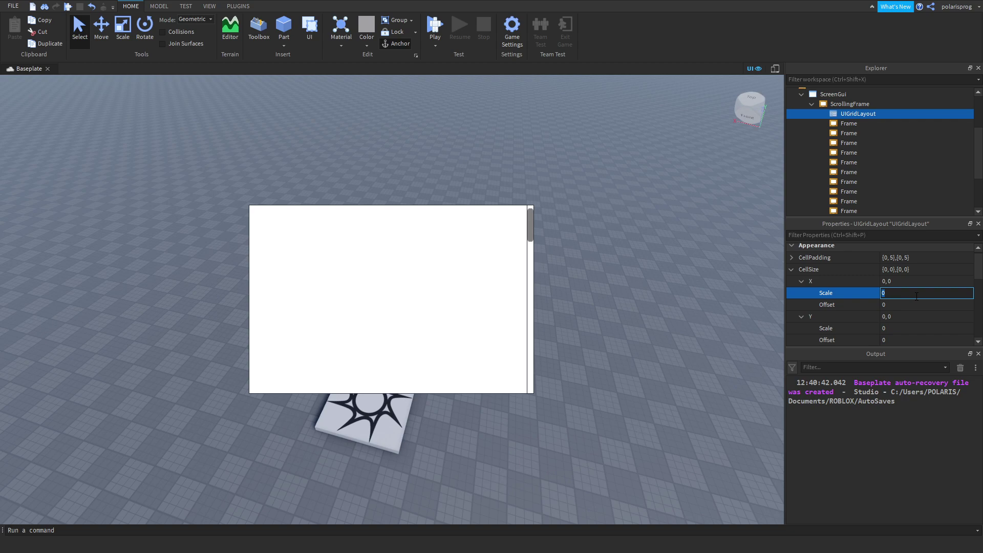
# Set the CellSize X scale to 0.2
pyautogui.write('0.1')
pyautogui.press('Return')
pyautogui.write('0.3')
pyautogui.press('Return')
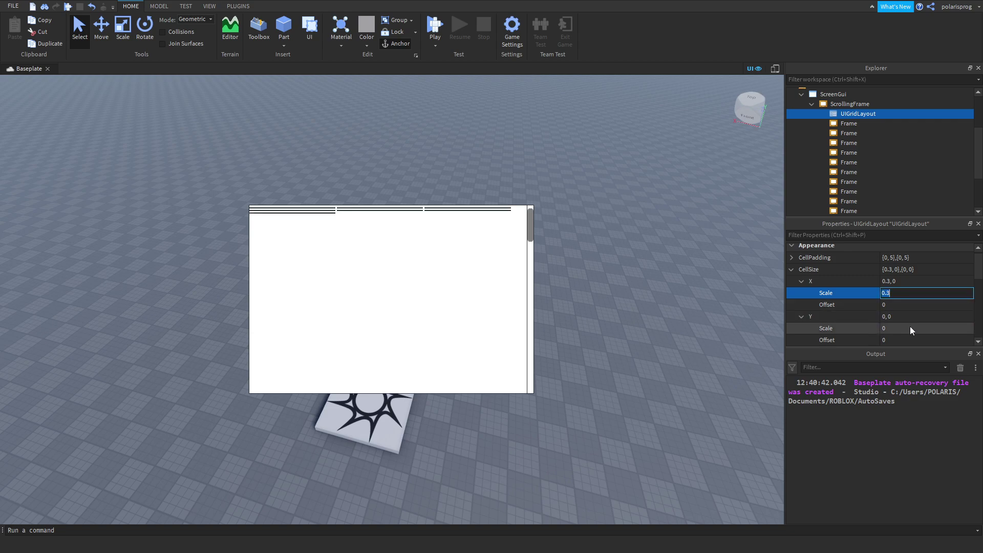
pyautogui.click(914, 295)
pyautogui.press('Return')
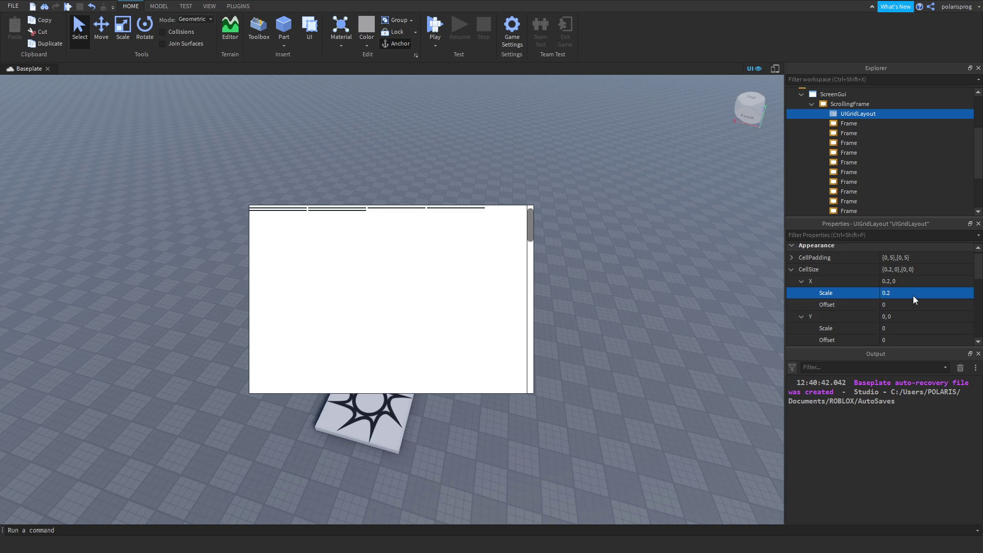
# Set the CellSize Y scale to 0.06 after trying several values
pyautogui.click(908, 328)
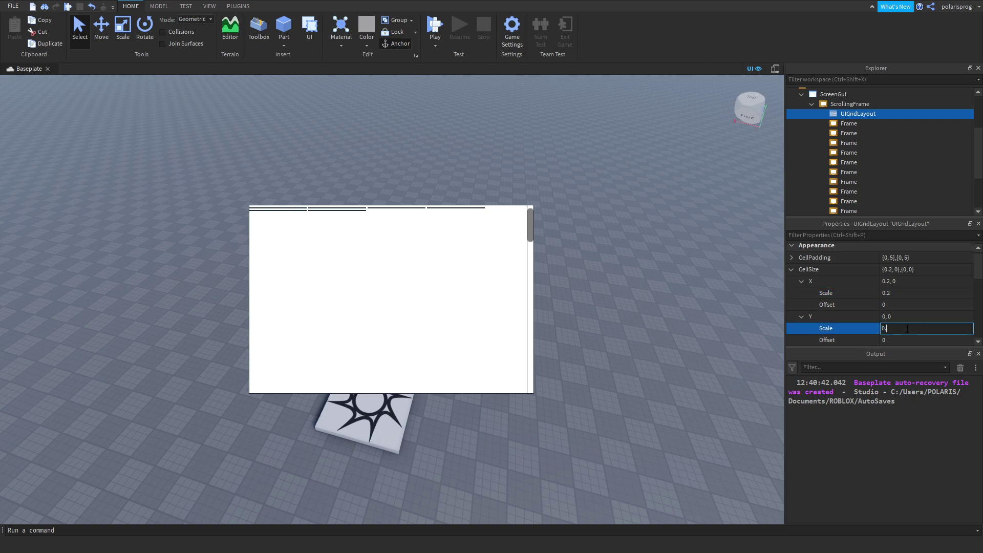
pyautogui.press('Return')
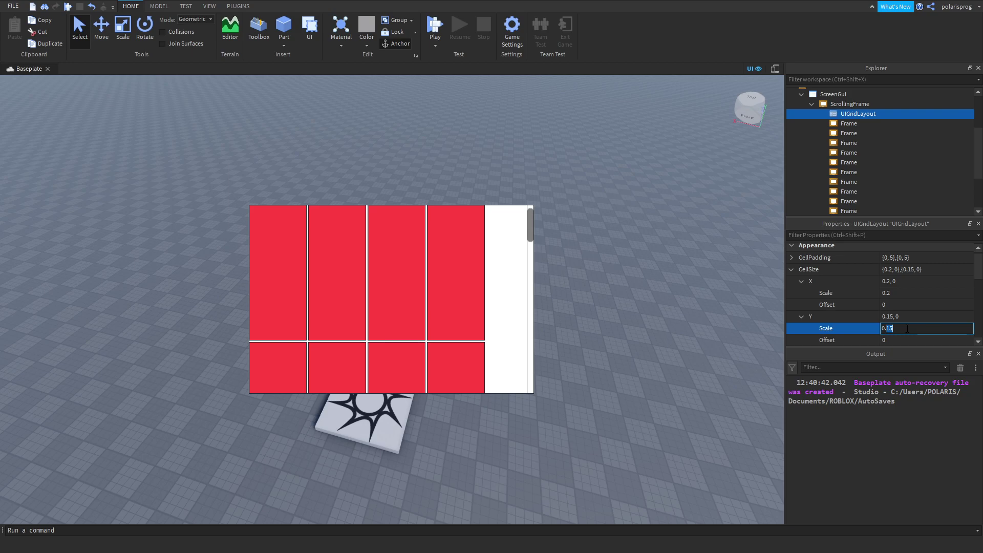
pyautogui.write('1')
pyautogui.press('Return')
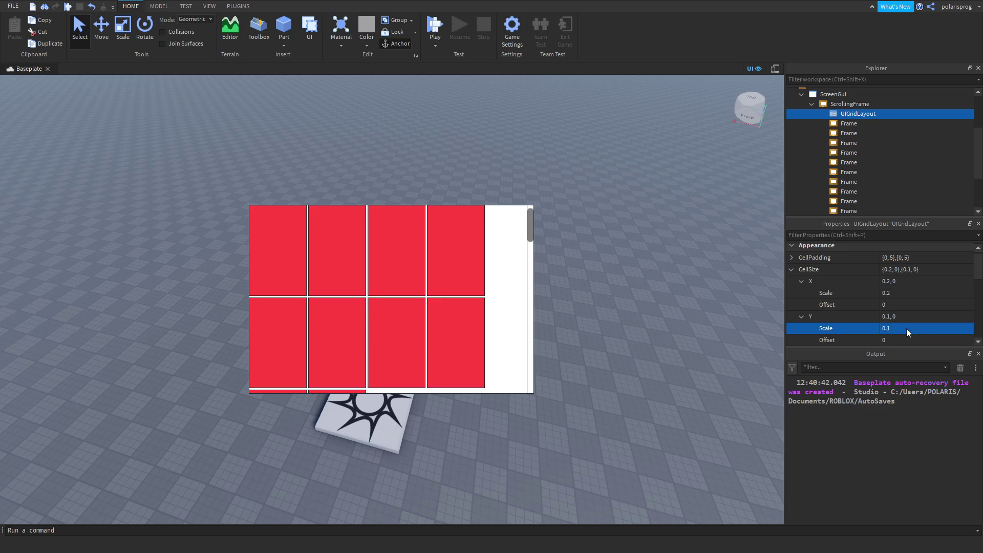
pyautogui.click(907, 330)
pyautogui.write('05')
pyautogui.press('Return')
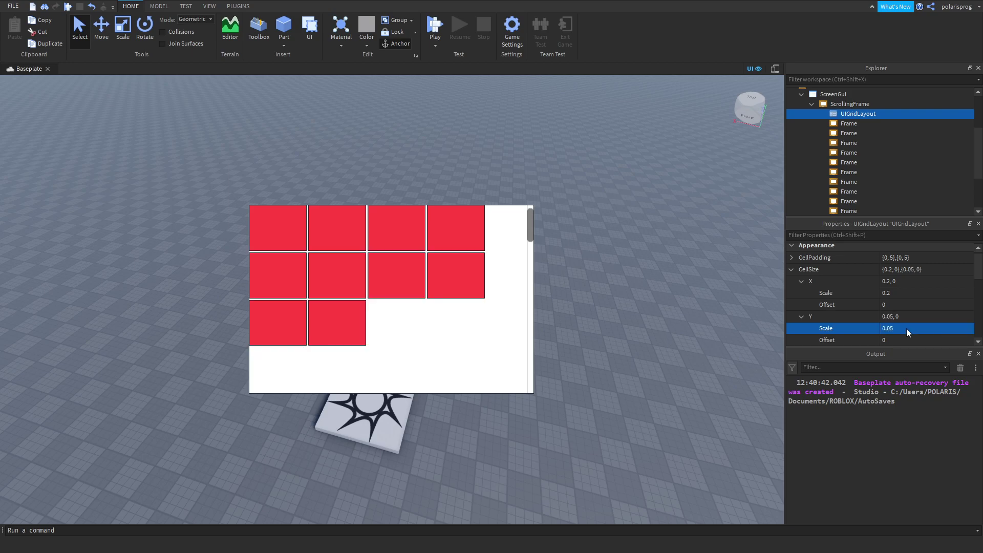
pyautogui.click(908, 330)
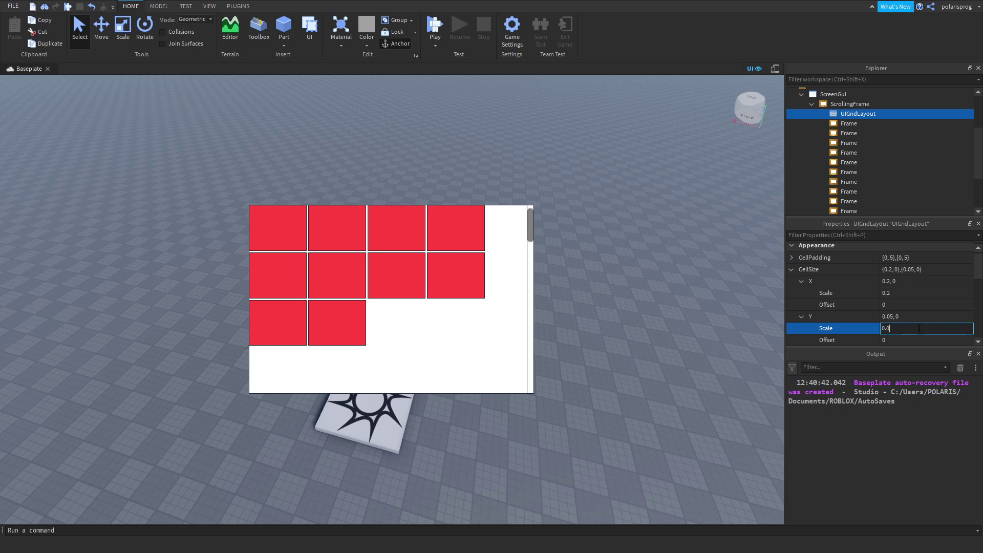
pyautogui.press('Return')
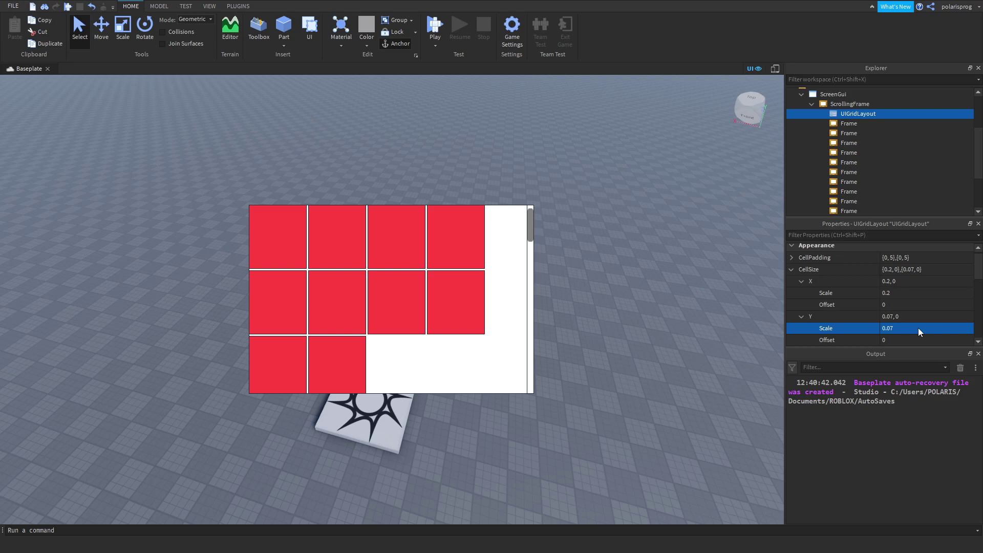
pyautogui.click(931, 331)
pyautogui.write('0.06')
pyautogui.press('Return')
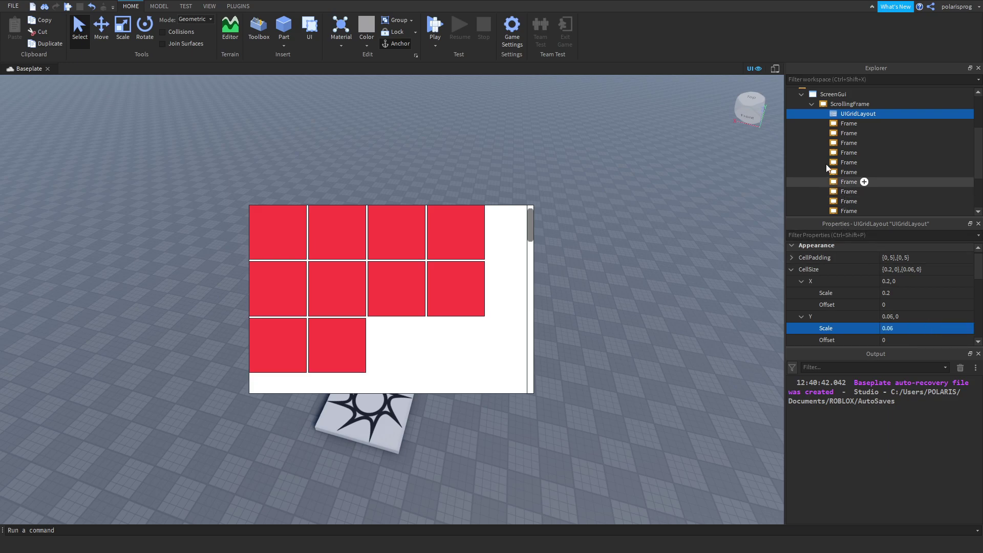
# Set the UIGridLayout HorizontalAlignment to Center
pyautogui.scroll(-3, 908, 287)
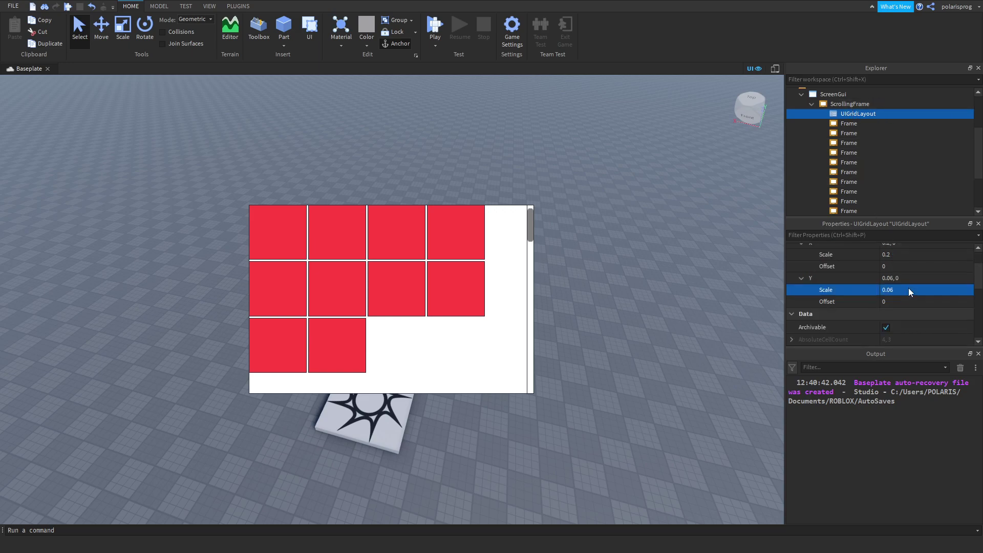
pyautogui.scroll(-3, 908, 288)
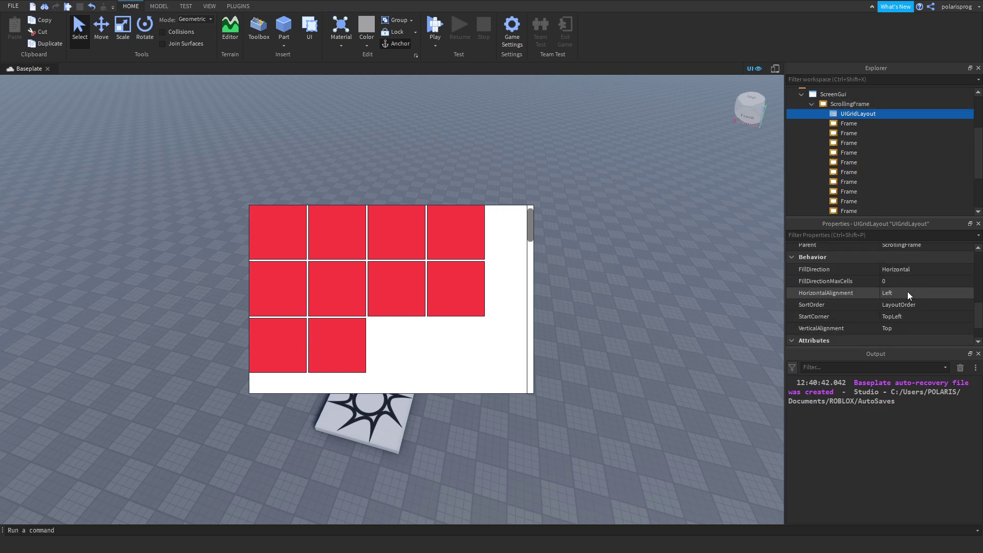
pyautogui.click(907, 293)
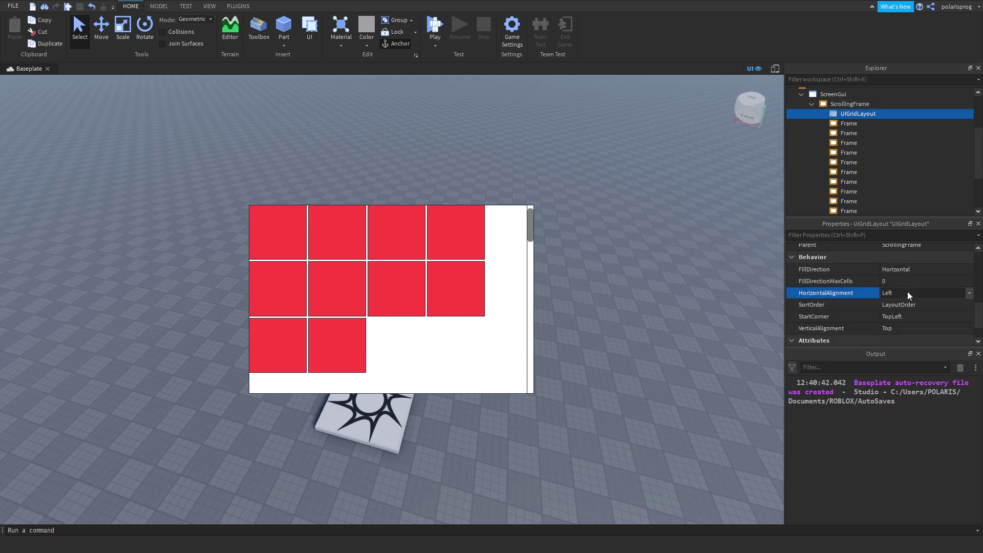
pyautogui.scroll(-1, 906, 291)
pyautogui.scroll(-1, 496, 307)
pyautogui.scroll(1, 496, 333)
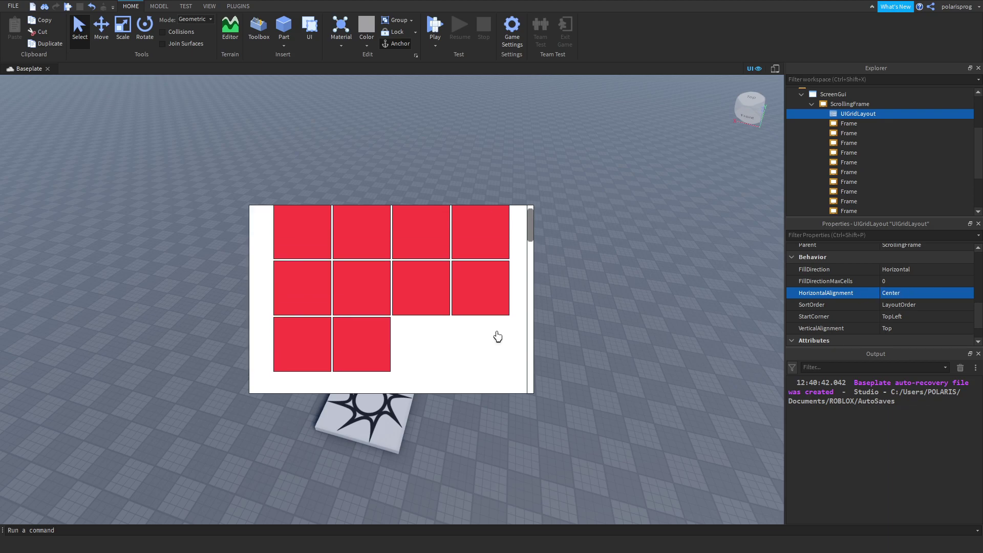
# Set the ScrollingFrame's BorderSizePixel to 0 and collapse its children in Explorer
pyautogui.click(850, 104)
pyautogui.write('bo')
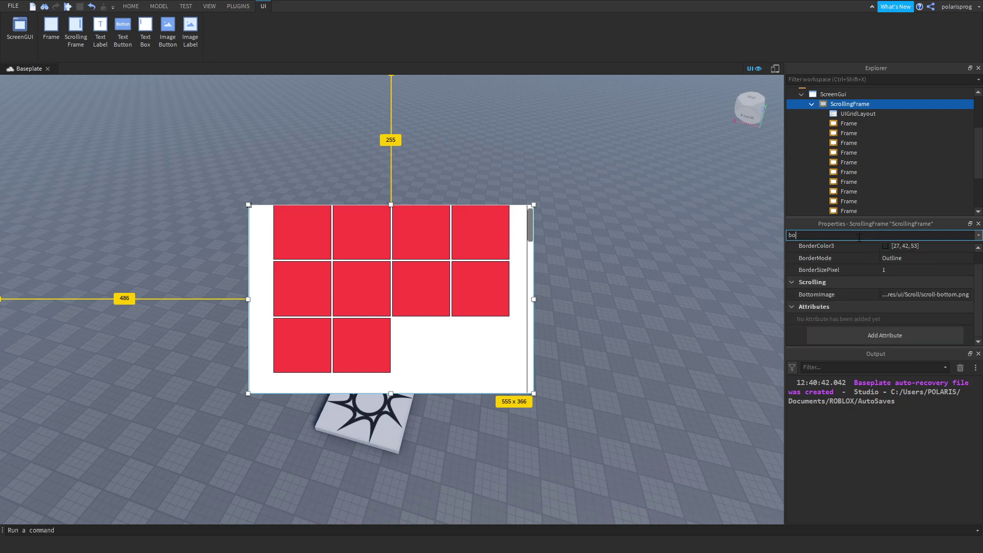
pyautogui.click(909, 268)
pyautogui.write('0')
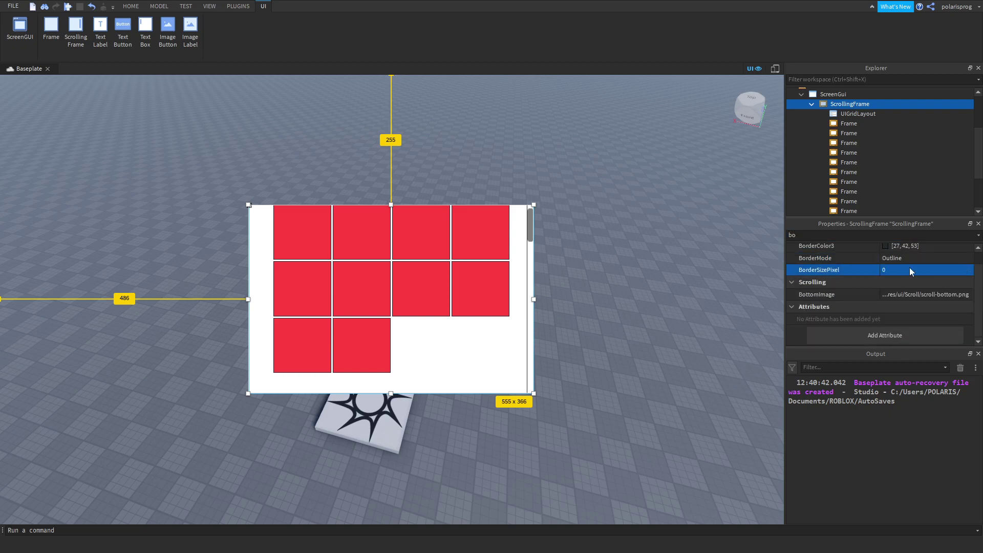
pyautogui.scroll(1, 912, 274)
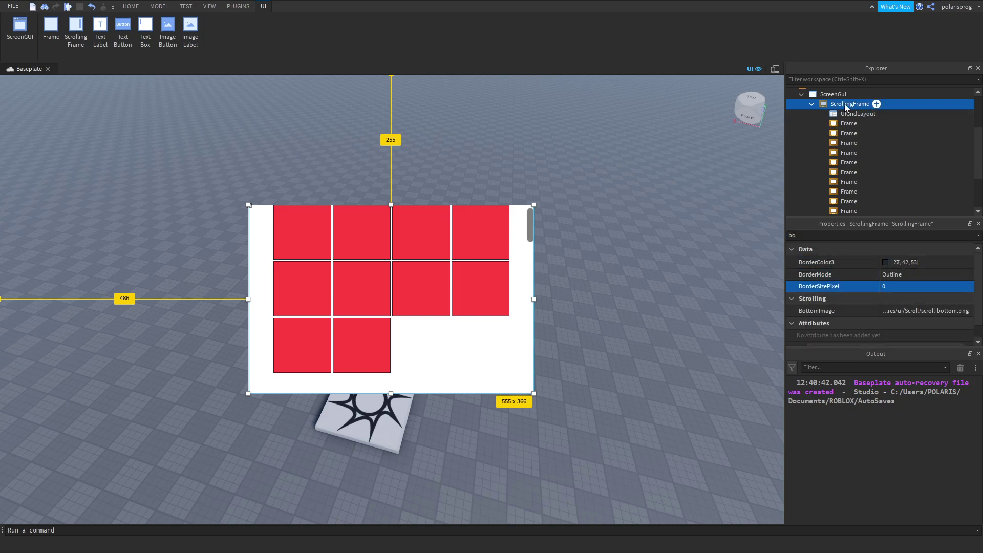
pyautogui.click(811, 104)
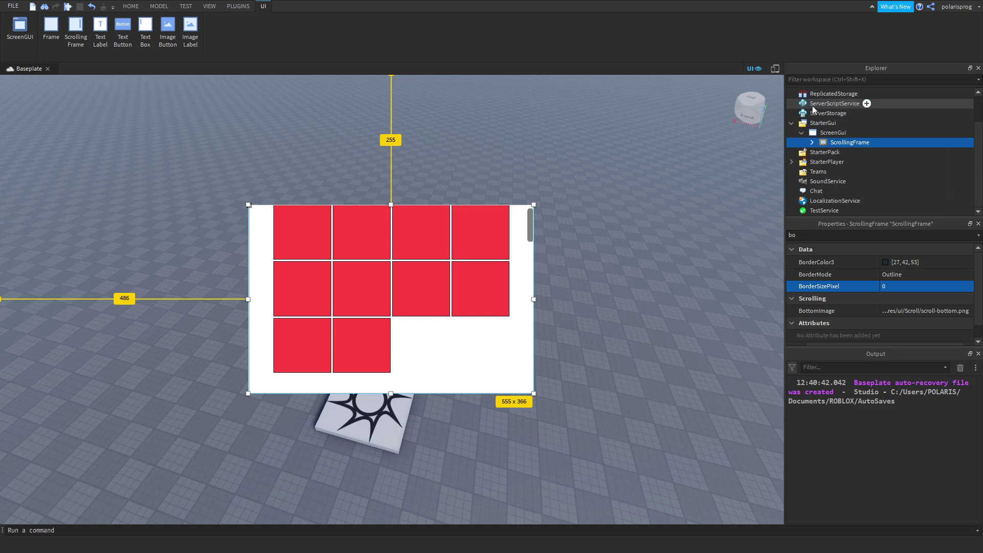
# Insert a TextButton into the ScreenGui and place it just below the grid
pyautogui.click(852, 132)
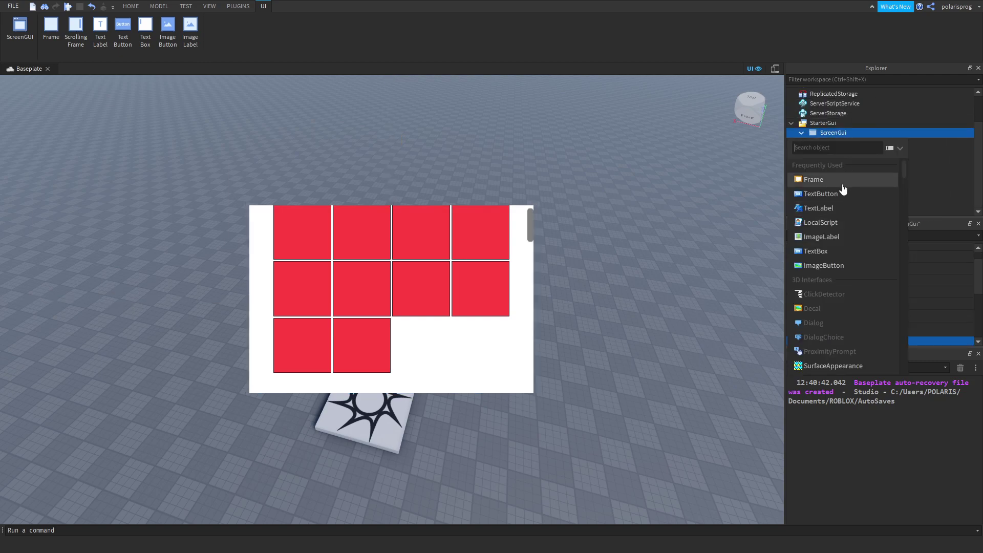
pyautogui.click(830, 195)
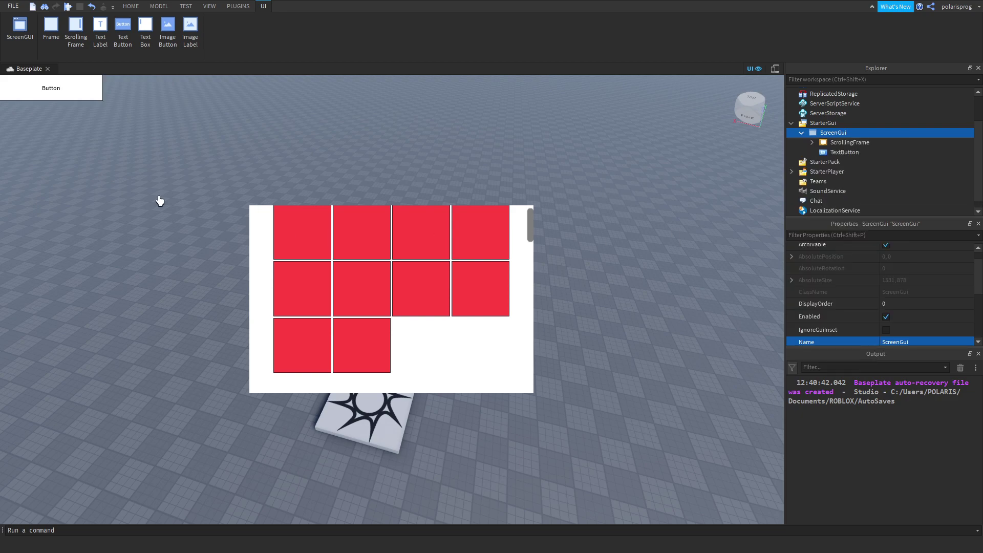
pyautogui.moveTo(79, 95); pyautogui.dragTo(326, 423)
pyautogui.moveTo(856, 156)
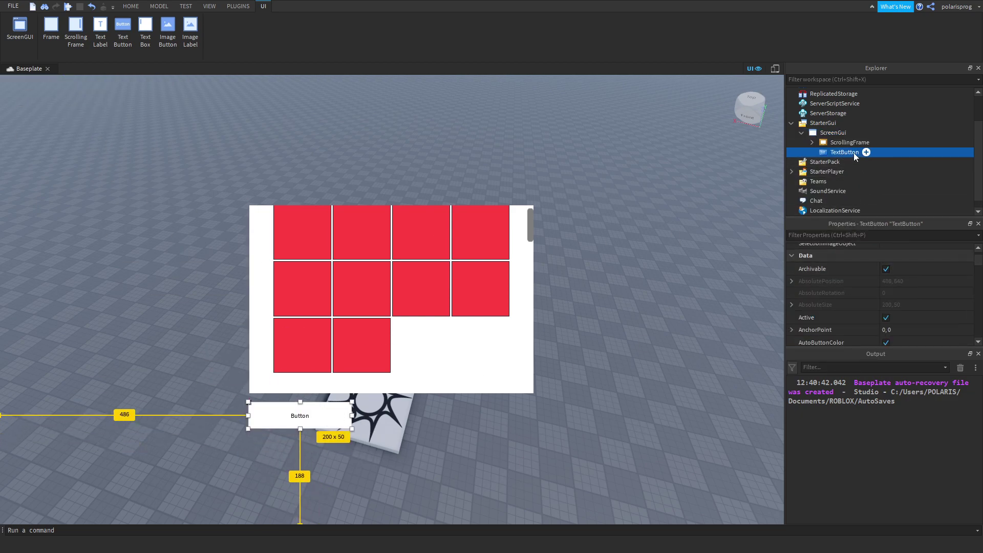
pyautogui.moveTo(833, 137)
# Enable TextScaled on the button and set its Text to 'Toggle grid view'
pyautogui.click(853, 235)
pyautogui.write('tex')
pyautogui.click(919, 308)
pyautogui.click(923, 280)
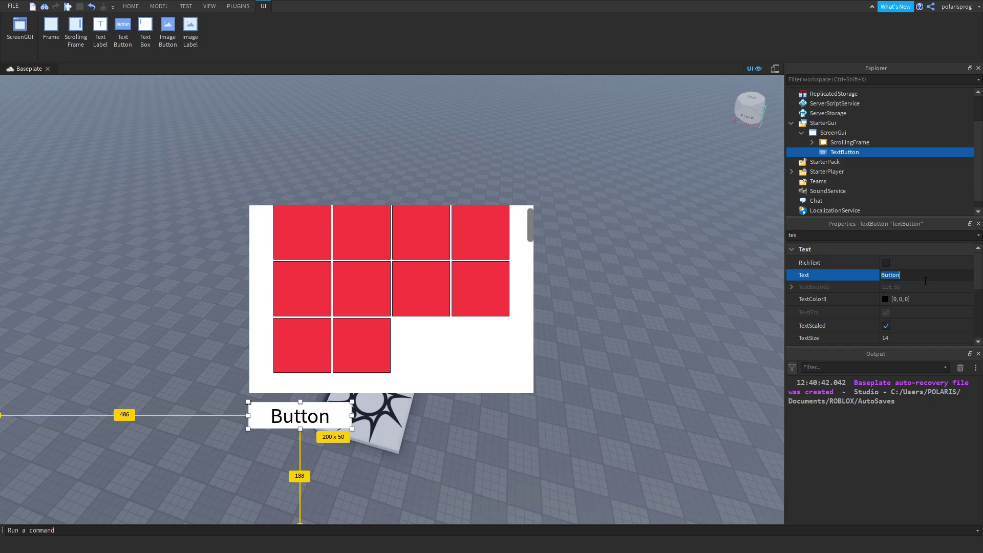
pyautogui.write('Toggle grid view')
pyautogui.press('Return')
# Add a LocalScript to the button, replacing its code with 'local frame = script.Parent.ScrollingFrame'
pyautogui.click(870, 152)
pyautogui.click(850, 199)
pyautogui.hotkey('ctrl', 'a')
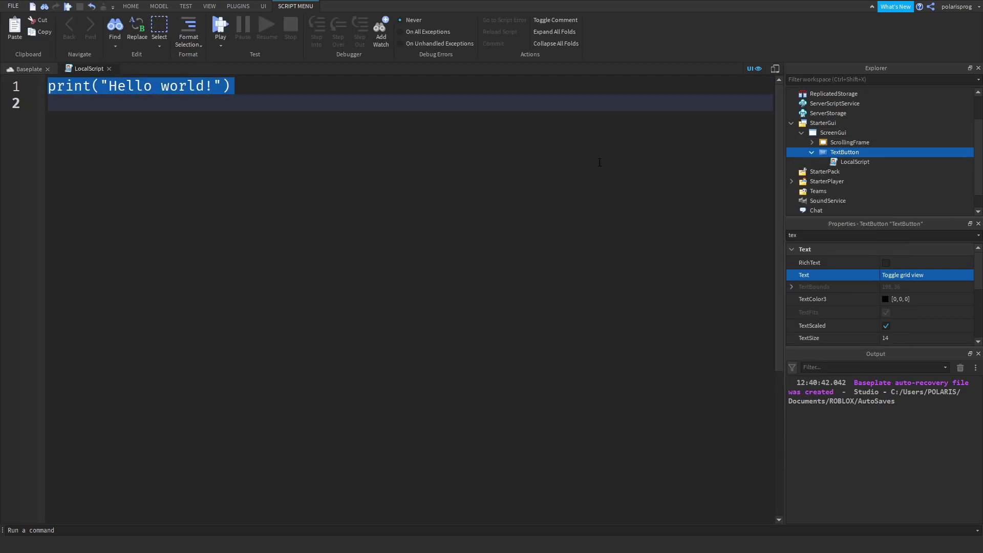
pyautogui.write('local')
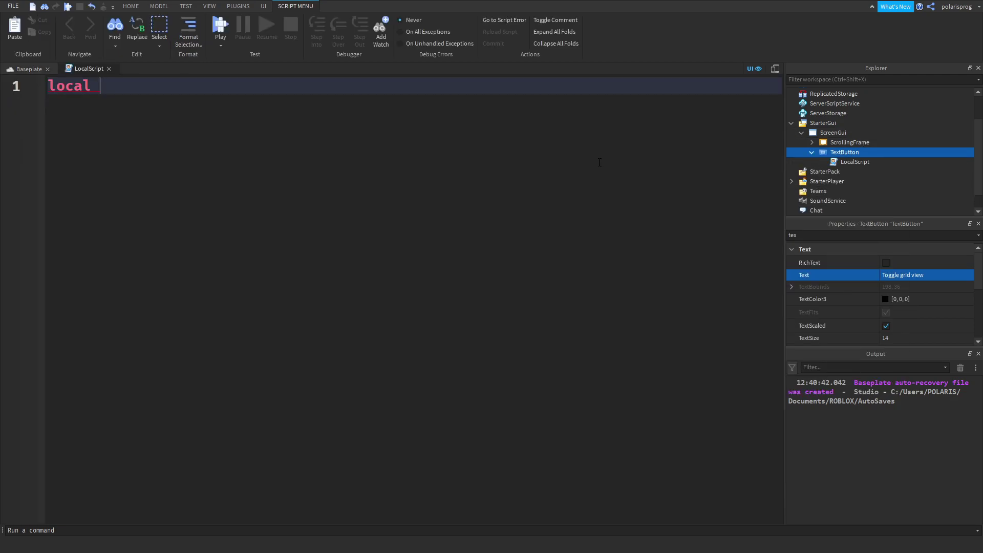
pyautogui.write(' frame = script.Parent')
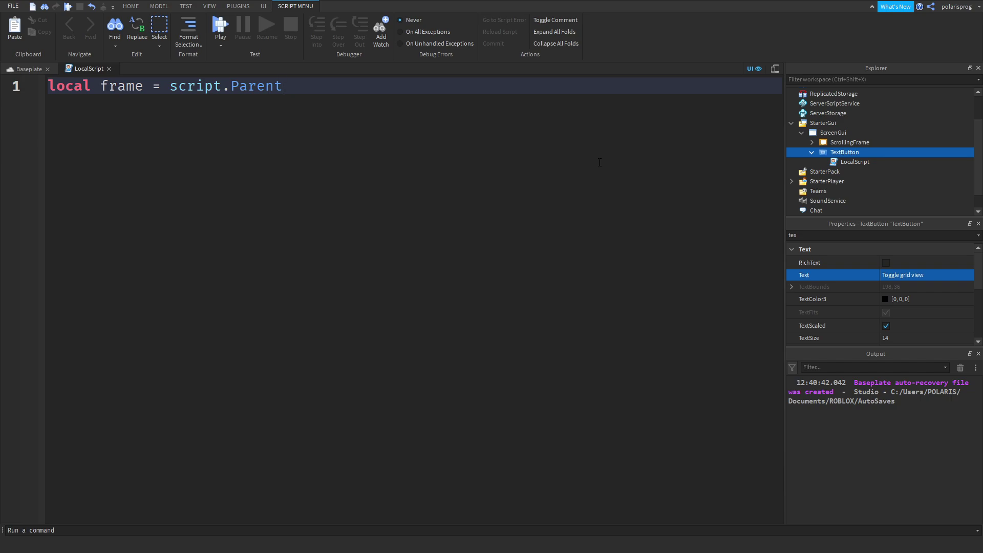
pyautogui.write('.Scr')
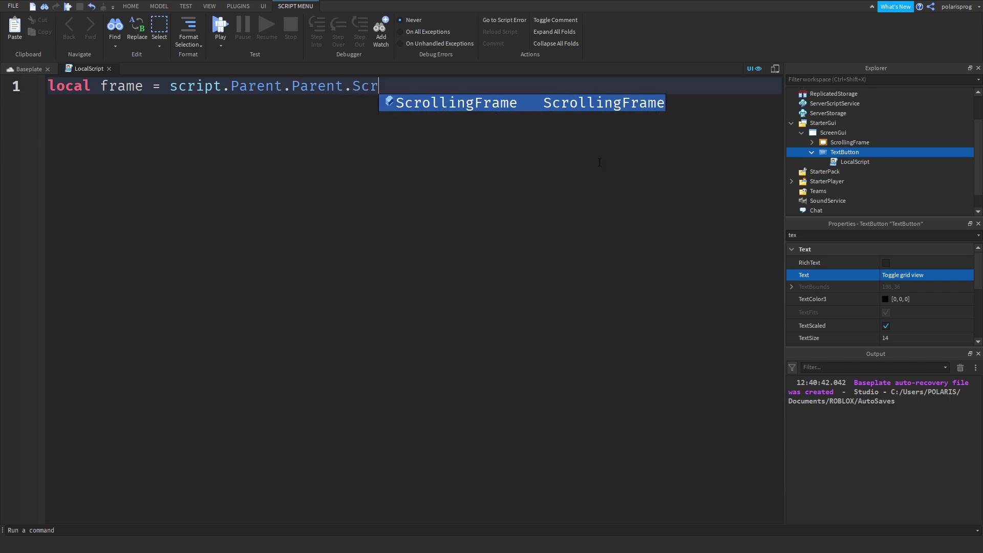
pyautogui.press('Tab')
pyautogui.press('Return')
# Declare uiGridLayout = frame.UIGridLayout and size = 2, then begin 'local isScaled='
pyautogui.write('local ')
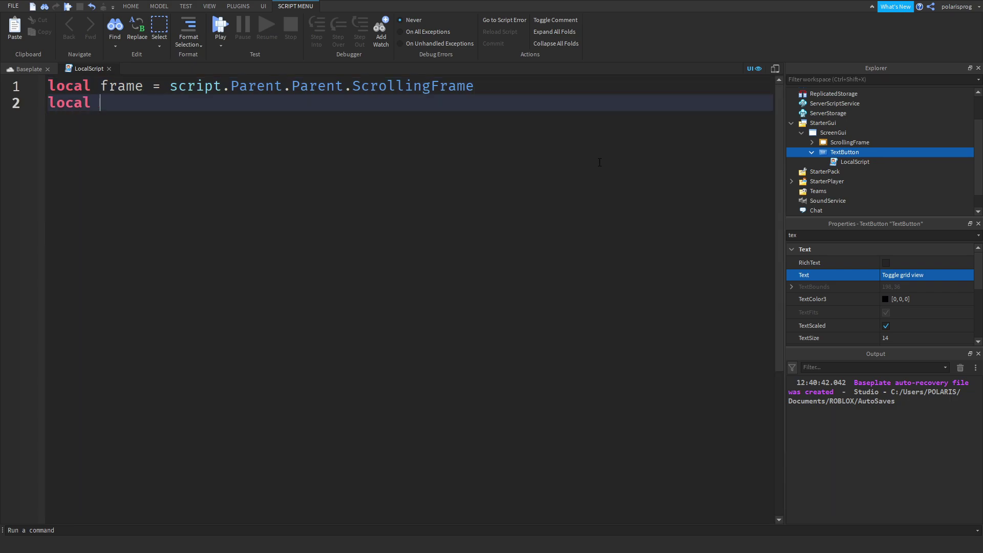
pyautogui.write('uiGridLayout = fram')
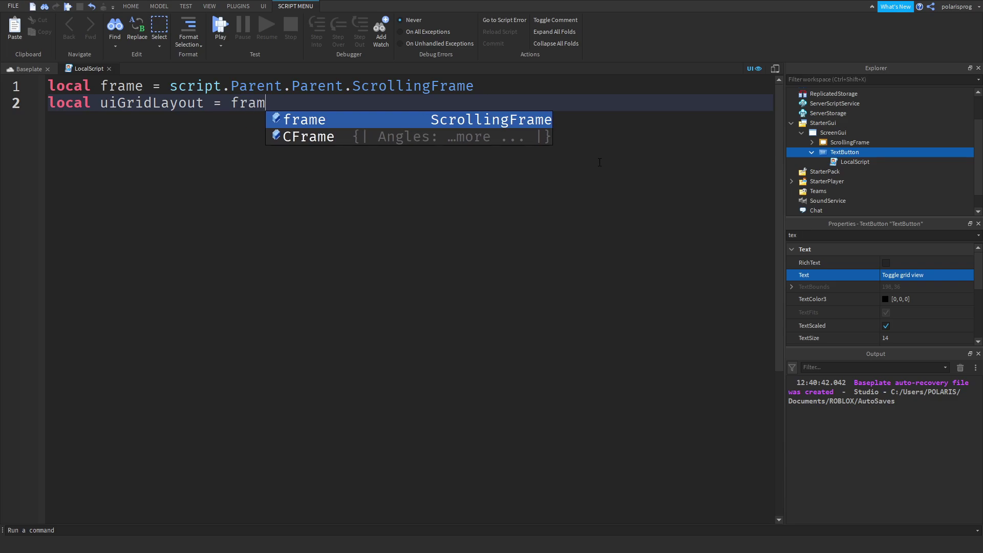
pyautogui.write('e.UIGridLayout')
pyautogui.press('Return')
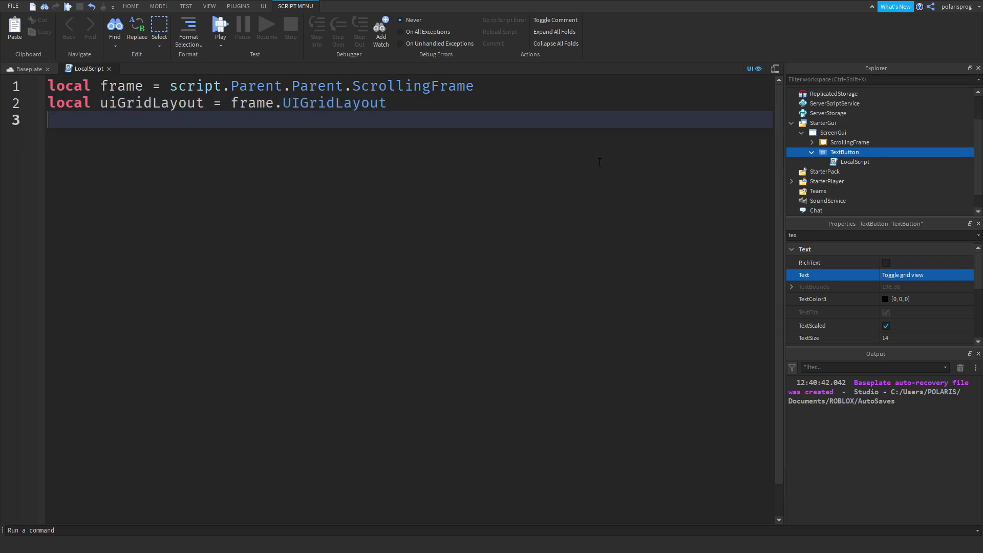
pyautogui.write('local size')
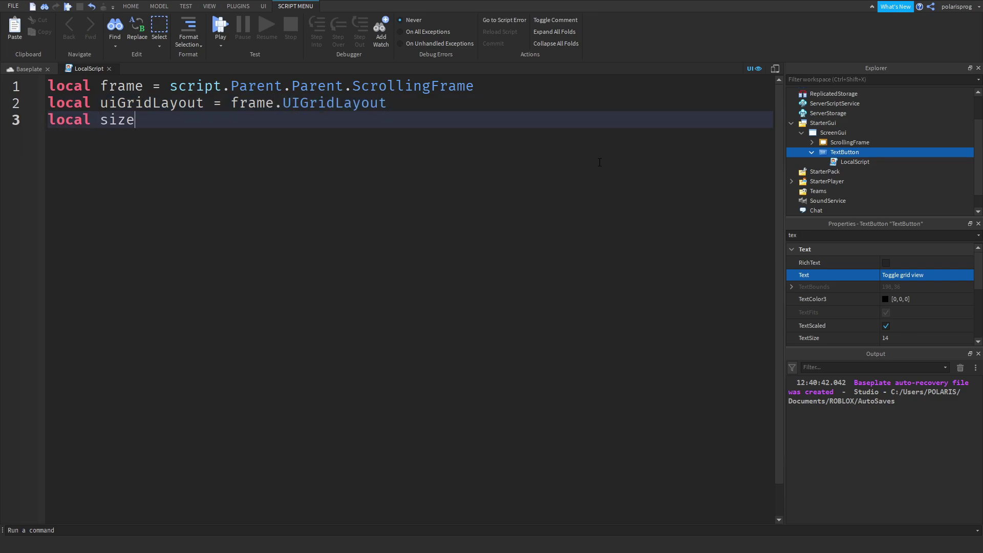
pyautogui.write(' = 2')
pyautogui.press('Return')
pyautogui.press('Return')
pyautogui.write('local is')
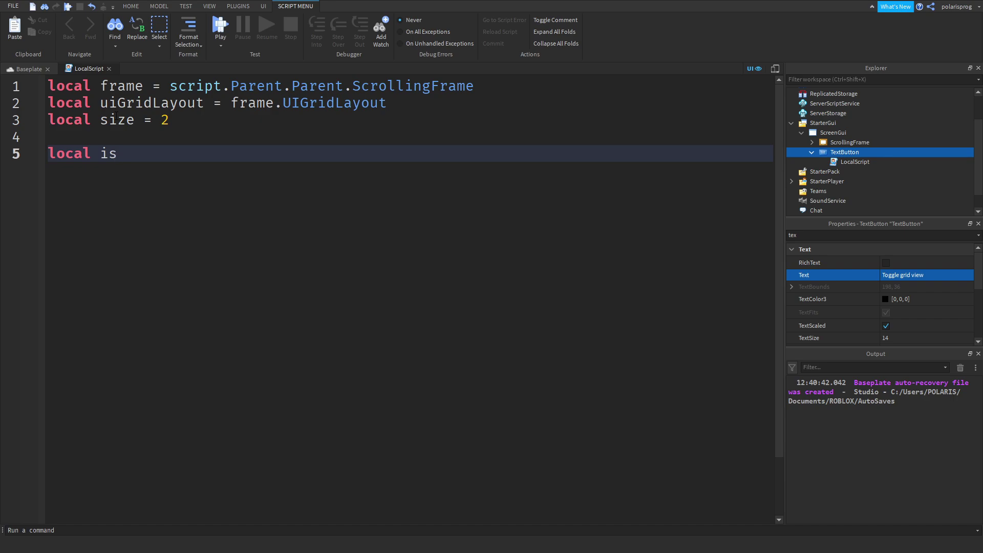
pyautogui.write('Scaled=')
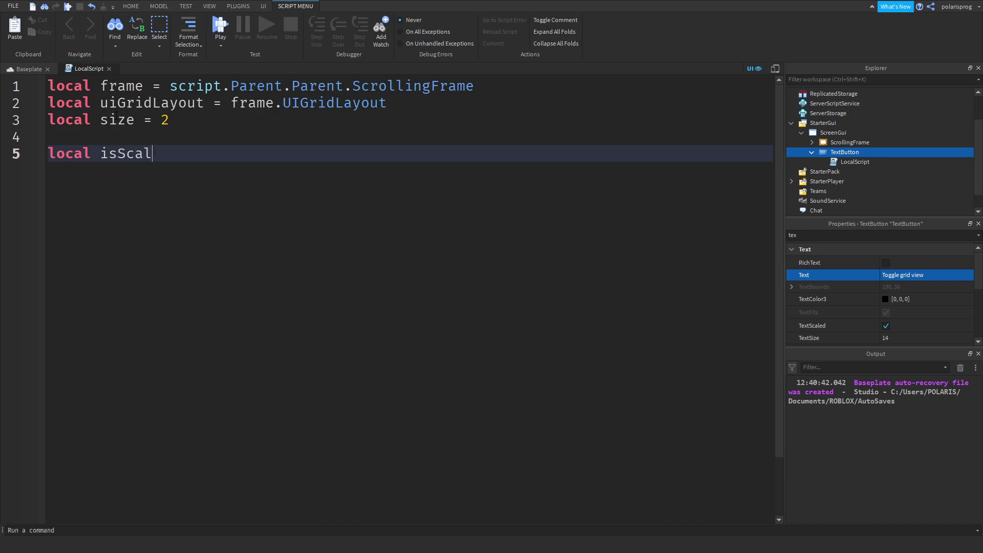